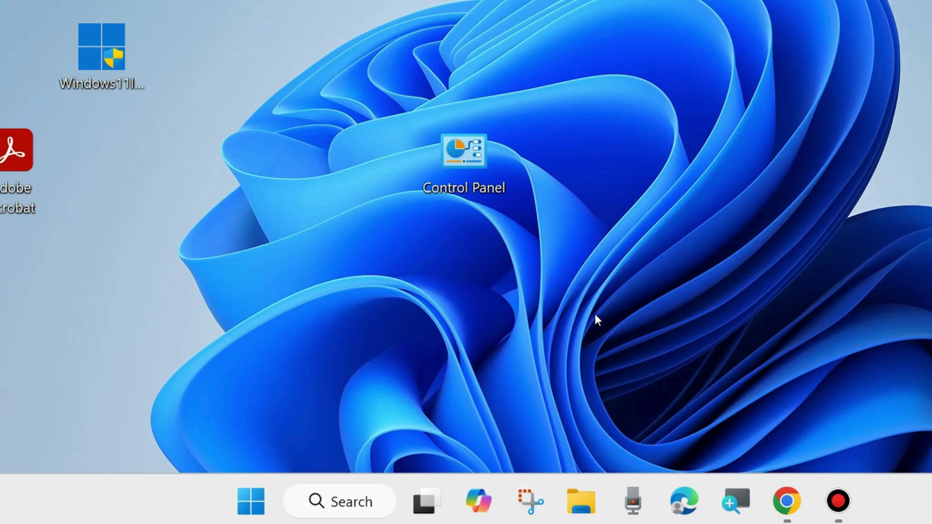
# - Right-click the Start button to bring up the Win+X quick-link menu
pyautogui.rightClick(252, 496)
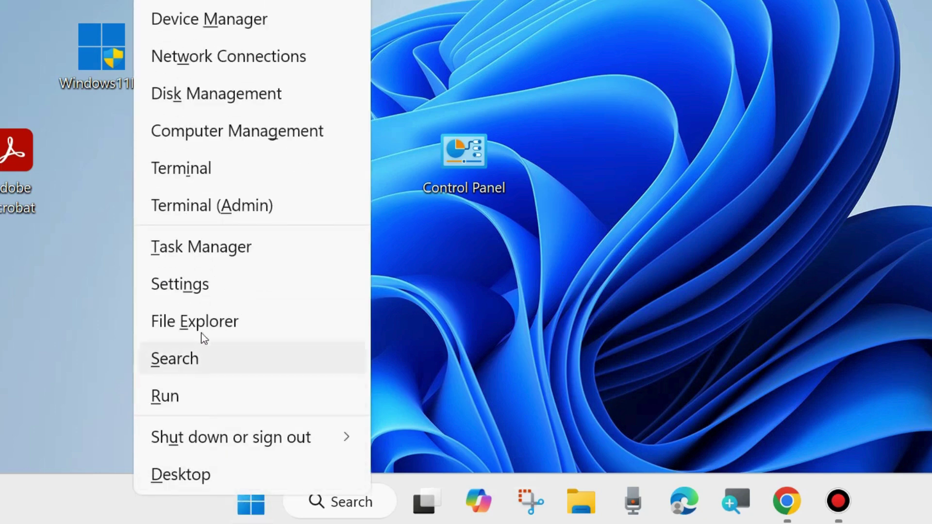
# - Open Settings and go to Privacy & security, down to the Microphone app permission
pyautogui.click(189, 295)
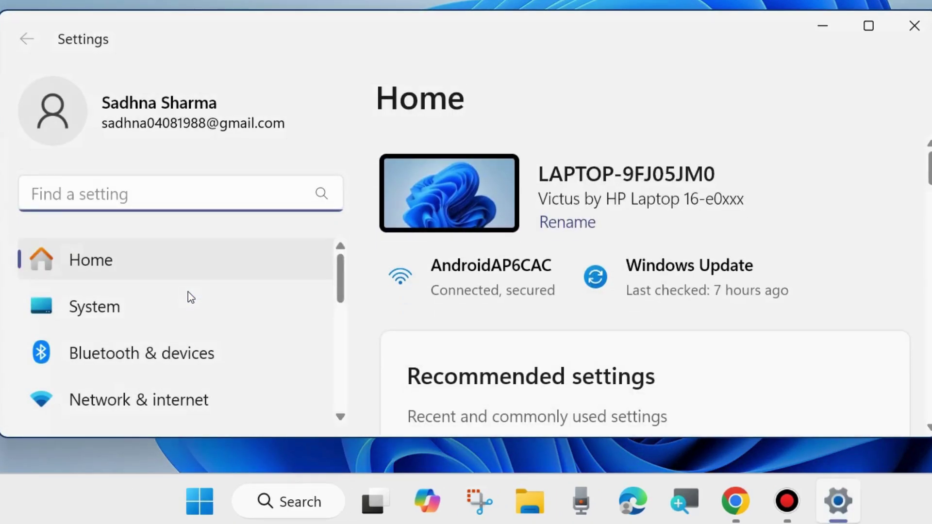
pyautogui.scroll(-1, 182, 311)
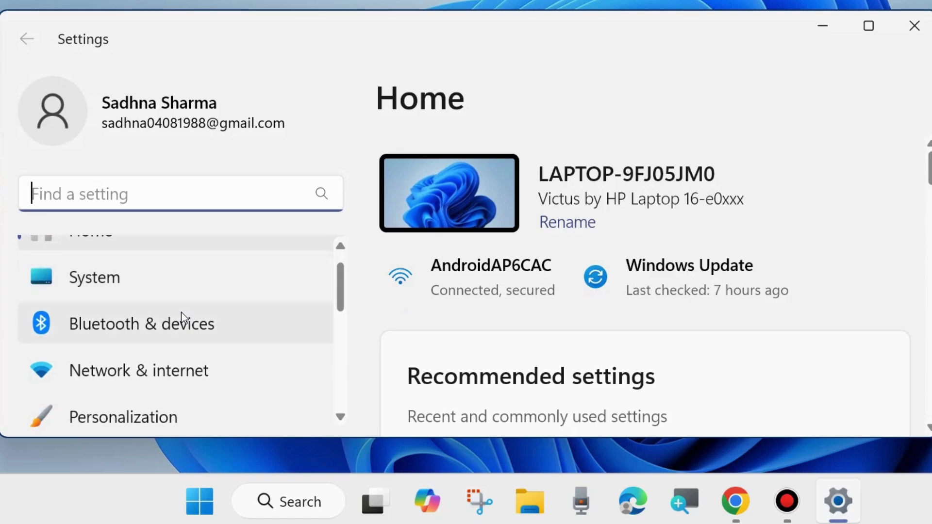
pyautogui.scroll(-10, 182, 315)
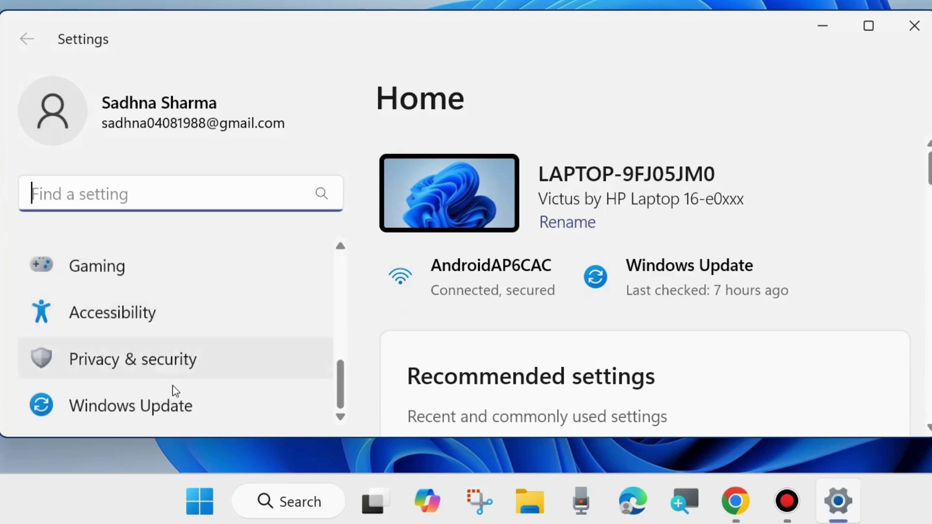
pyautogui.click(138, 364)
pyautogui.scroll(-4, 619, 304)
pyautogui.scroll(-5, 620, 300)
pyautogui.scroll(-5, 622, 299)
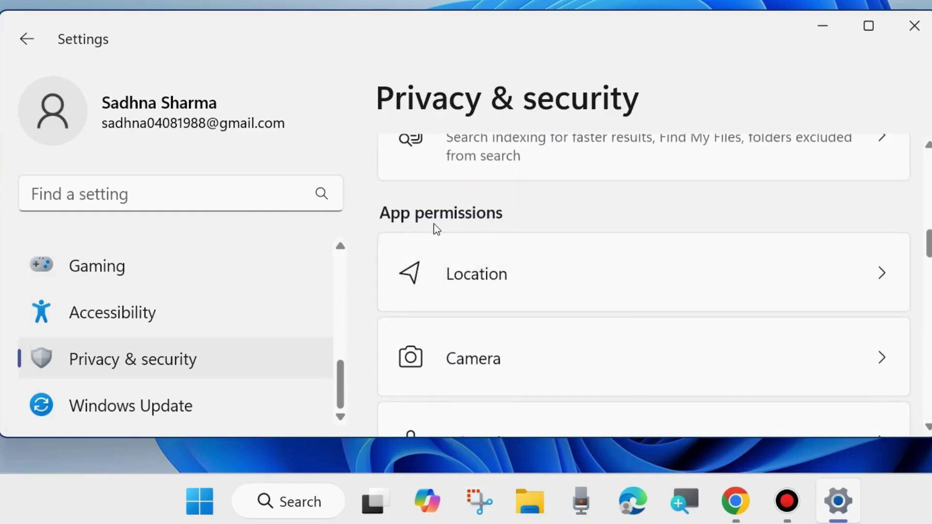
pyautogui.scroll(-3, 498, 339)
# - Confirm microphone access is on for apps, with only WhatsApp off, then close Settings
pyautogui.click(480, 261)
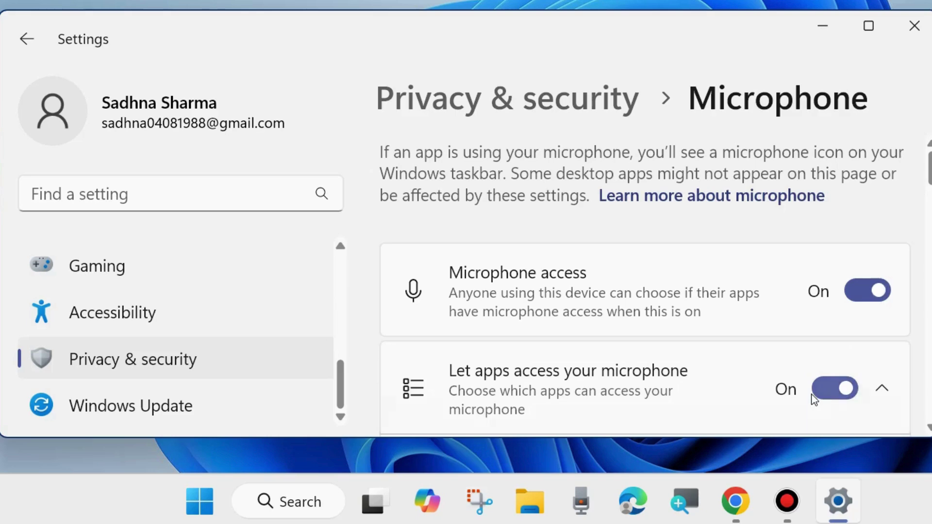
pyautogui.scroll(-2, 735, 363)
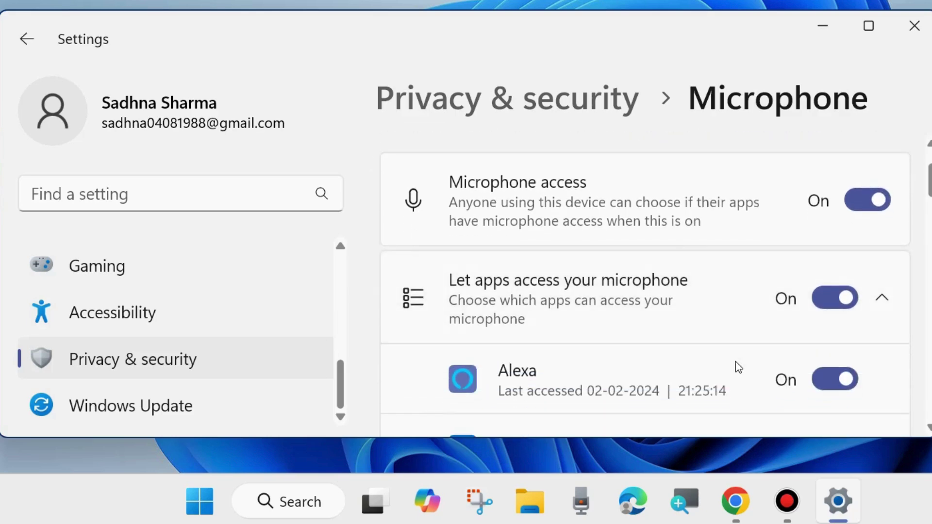
pyautogui.scroll(-8, 771, 313)
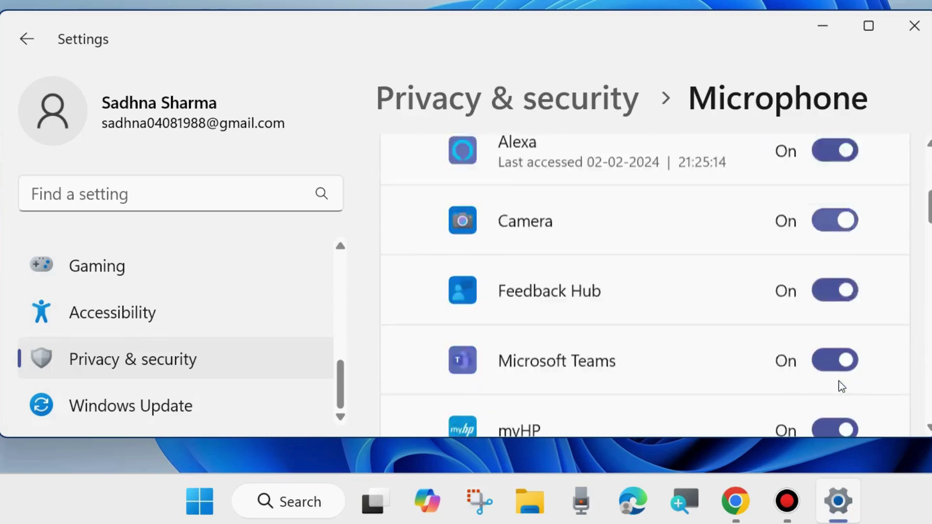
pyautogui.scroll(-11, 788, 319)
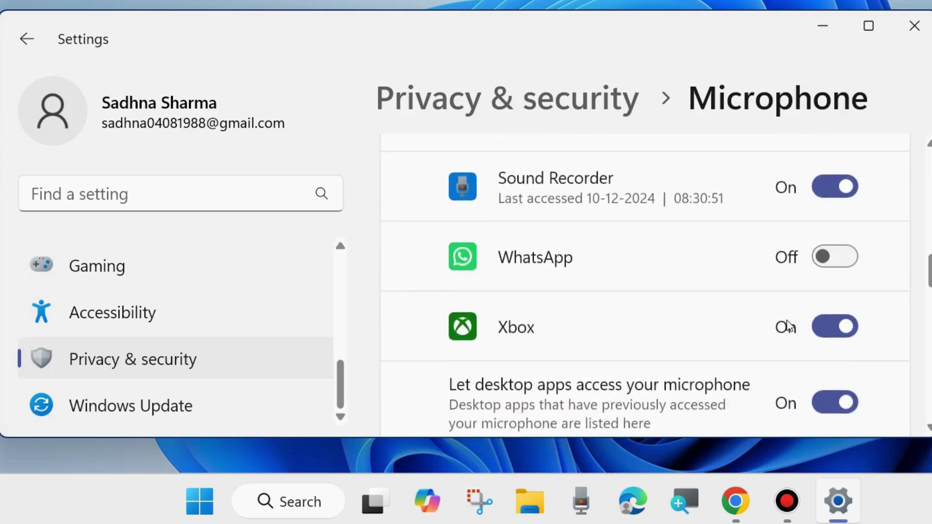
pyautogui.scroll(-11, 785, 327)
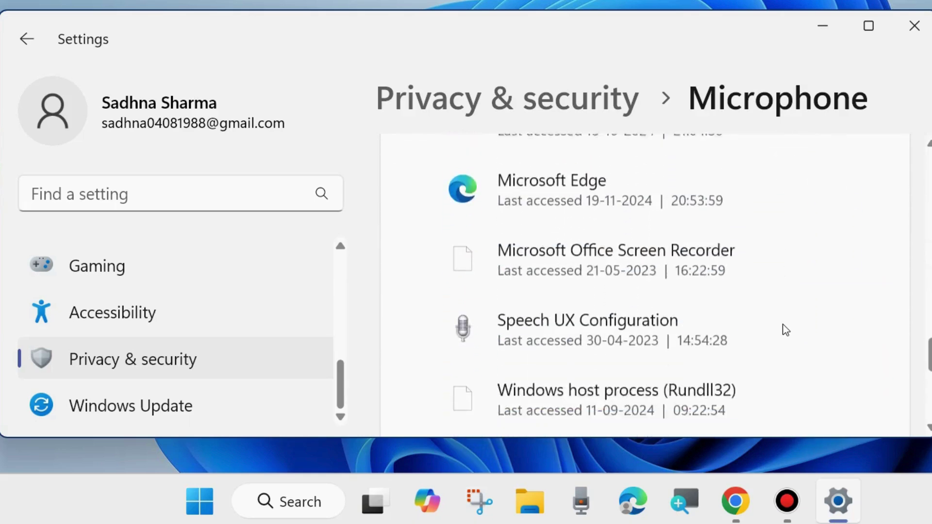
pyautogui.scroll(4, 779, 335)
pyautogui.scroll(20, 772, 361)
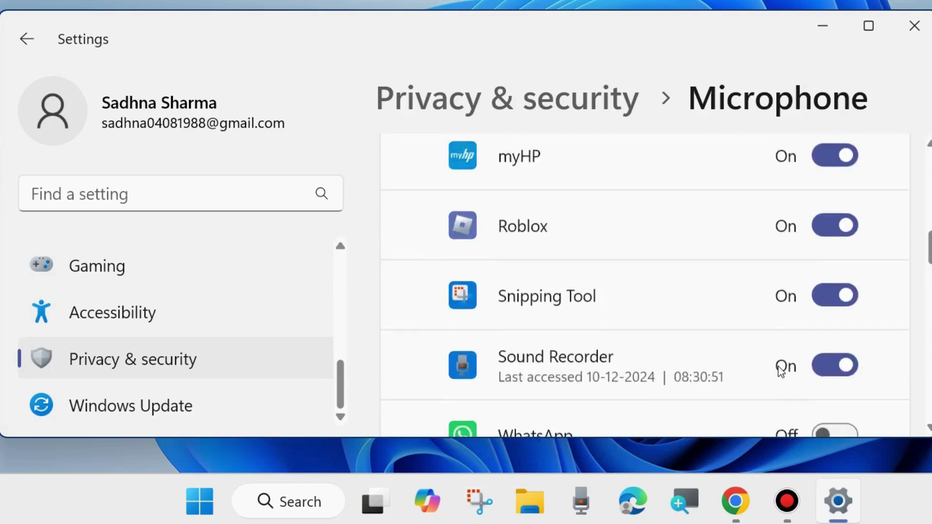
pyautogui.click(921, 32)
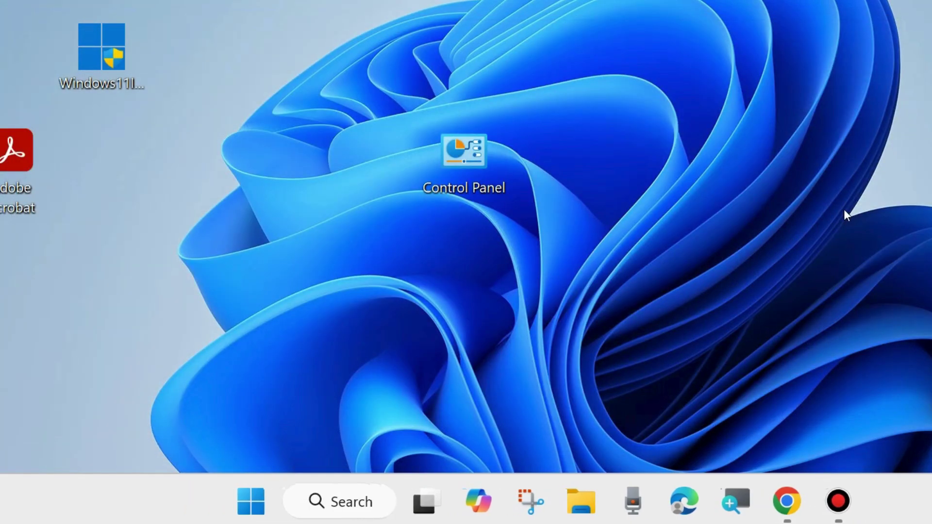
# - Reopen Settings from the Win+X menu and go to the System page's Sound entry
pyautogui.rightClick(253, 514)
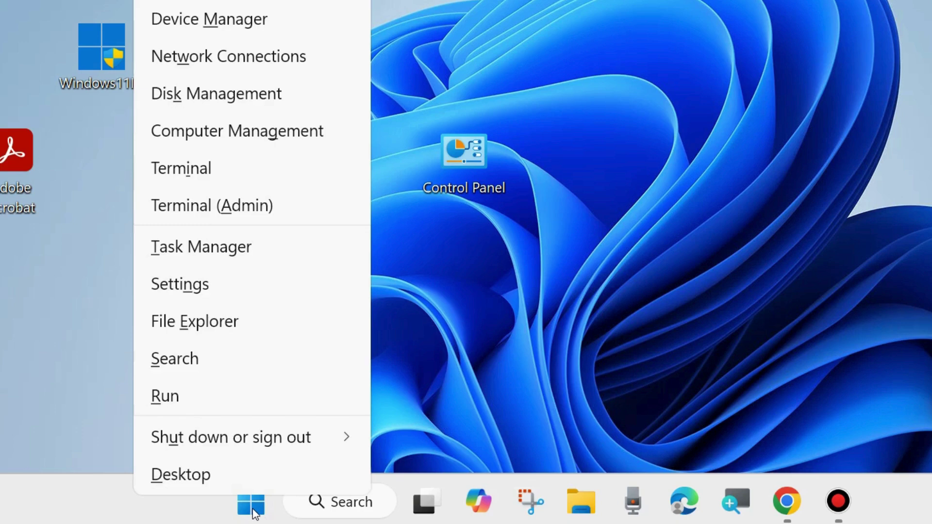
pyautogui.click(175, 286)
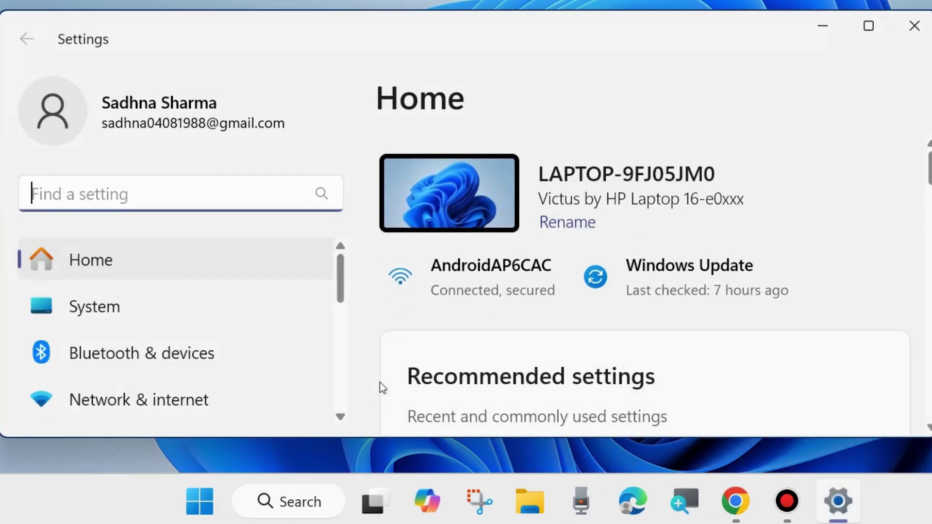
pyautogui.click(102, 313)
pyautogui.scroll(-5, 598, 338)
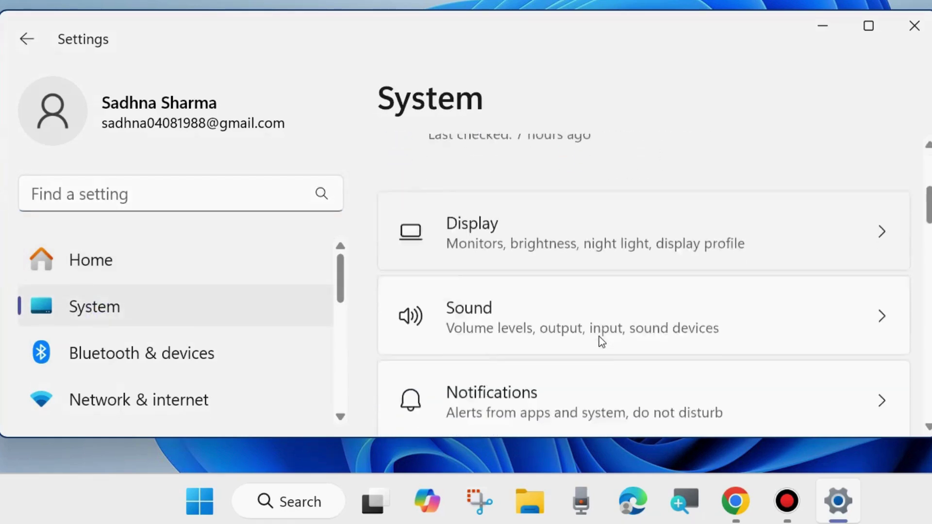
pyautogui.scroll(-1, 600, 342)
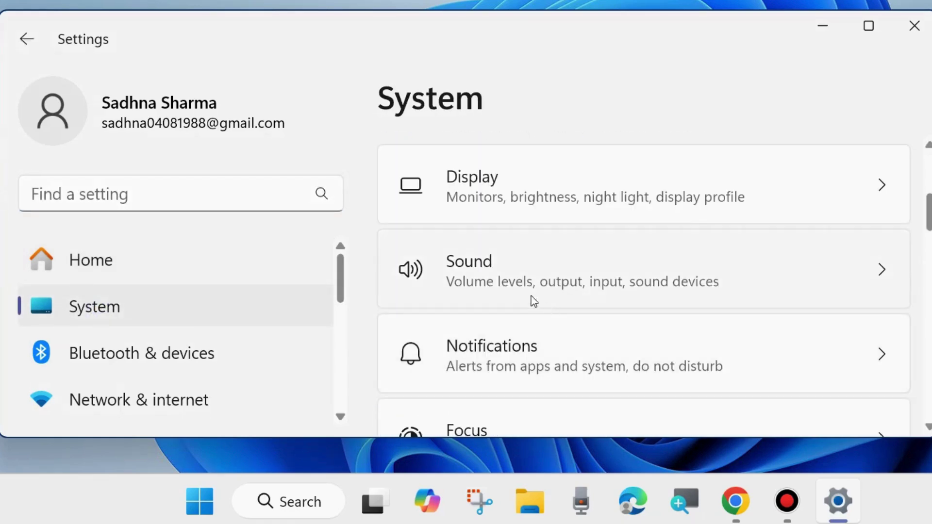
# - Verify Microphone Array is the default sound input at volume 87, then close Settings
pyautogui.click(510, 283)
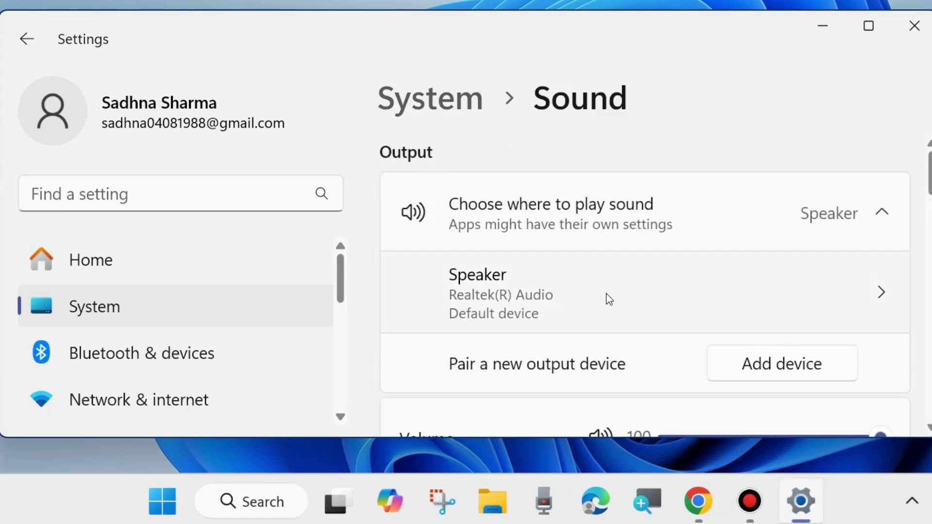
pyautogui.scroll(-4, 664, 305)
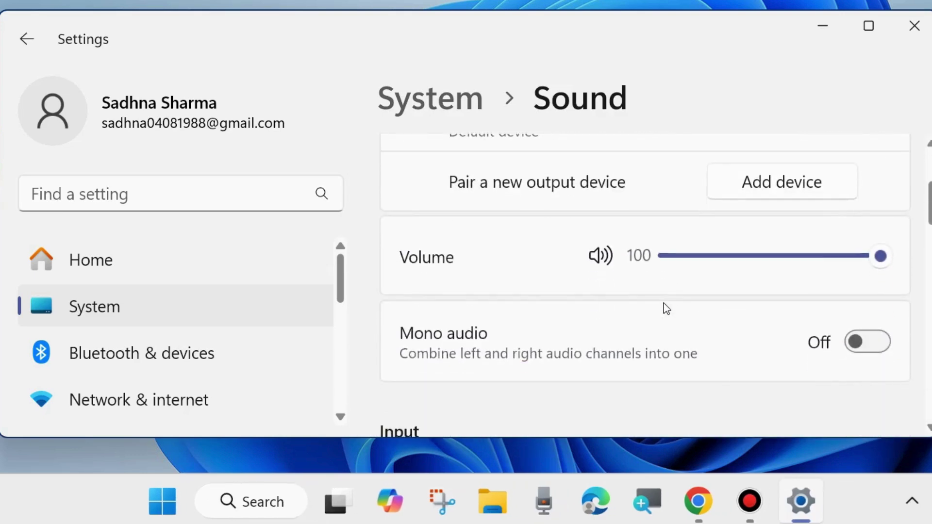
pyautogui.scroll(-3, 664, 305)
pyautogui.scroll(-1, 663, 304)
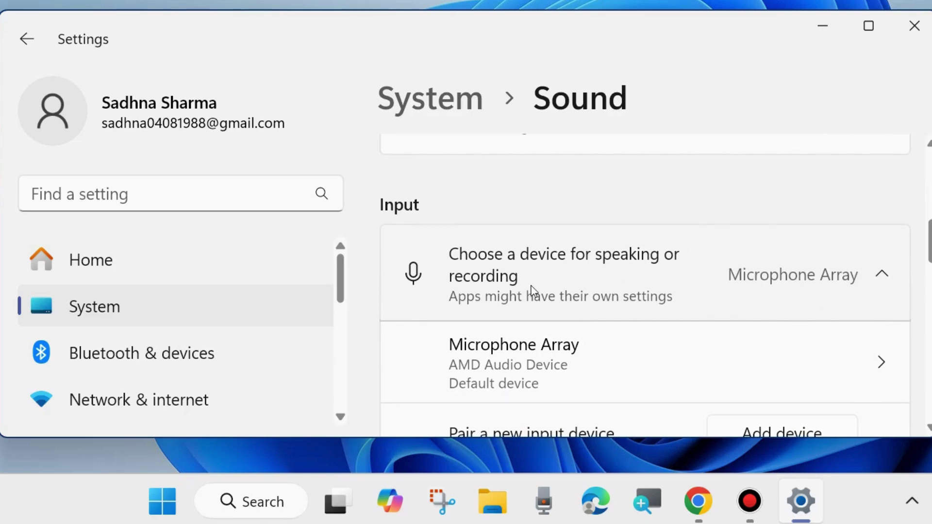
pyautogui.scroll(-4, 803, 286)
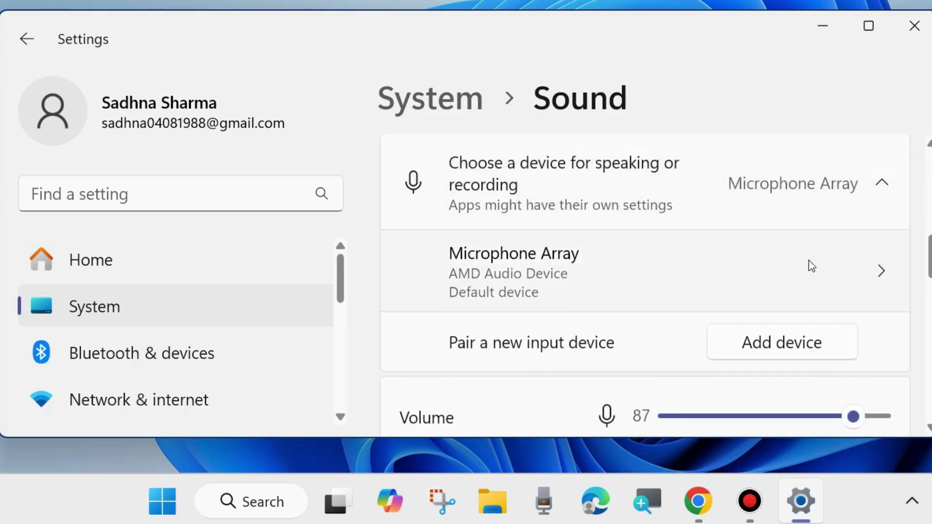
pyautogui.scroll(-1, 814, 260)
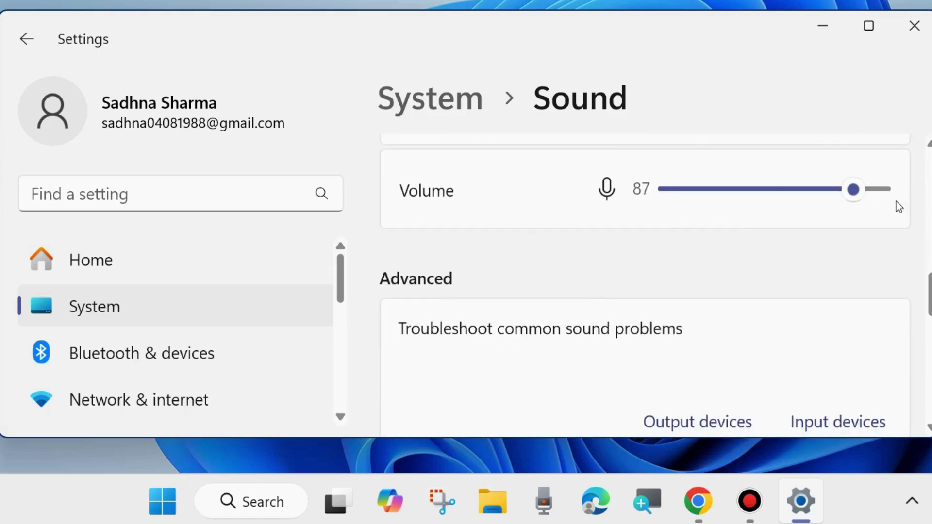
pyautogui.scroll(-2, 714, 286)
pyautogui.scroll(4, 713, 286)
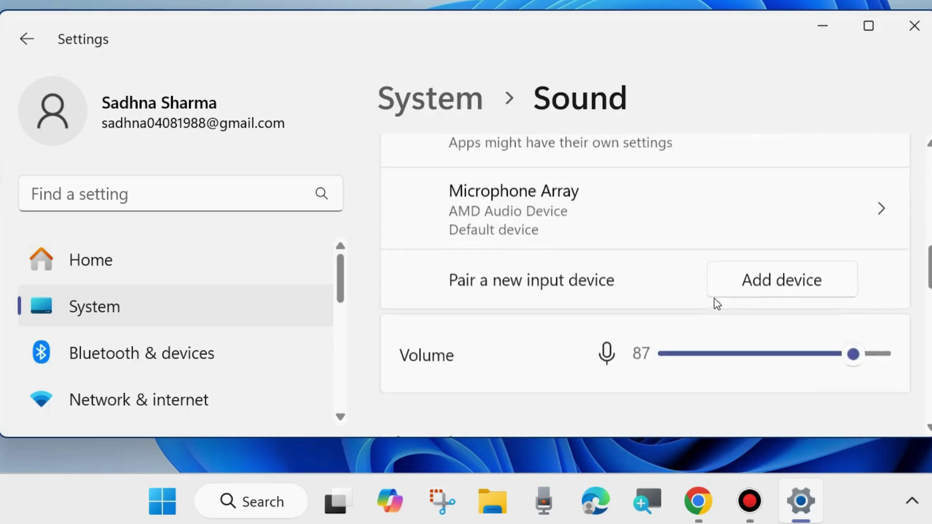
pyautogui.scroll(3, 715, 292)
pyautogui.click(914, 29)
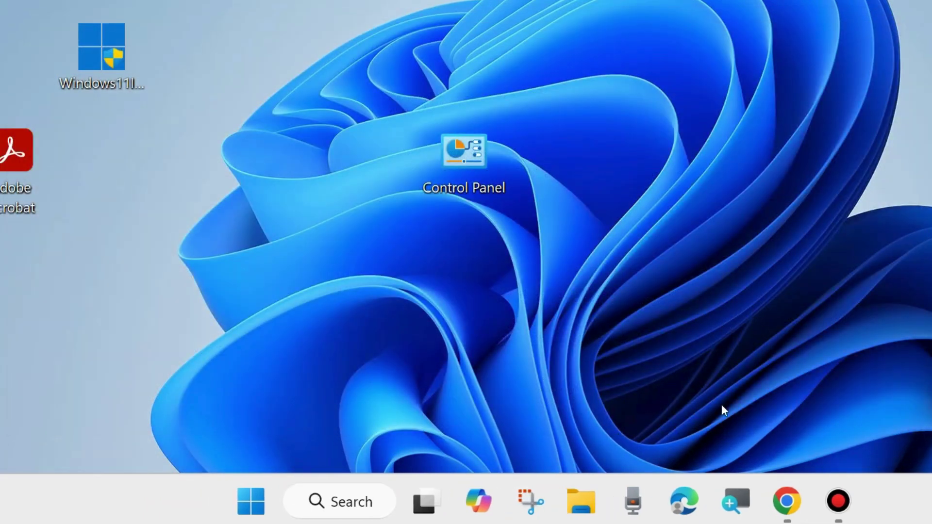
# - Launch Device Manager from the Win+X menu and expand Audio inputs and outputs
pyautogui.rightClick(251, 495)
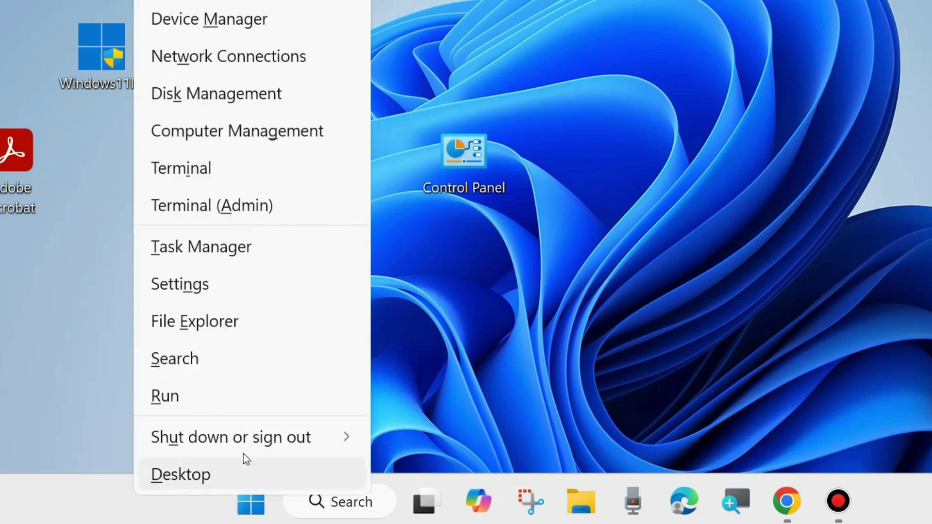
pyautogui.click(199, 15)
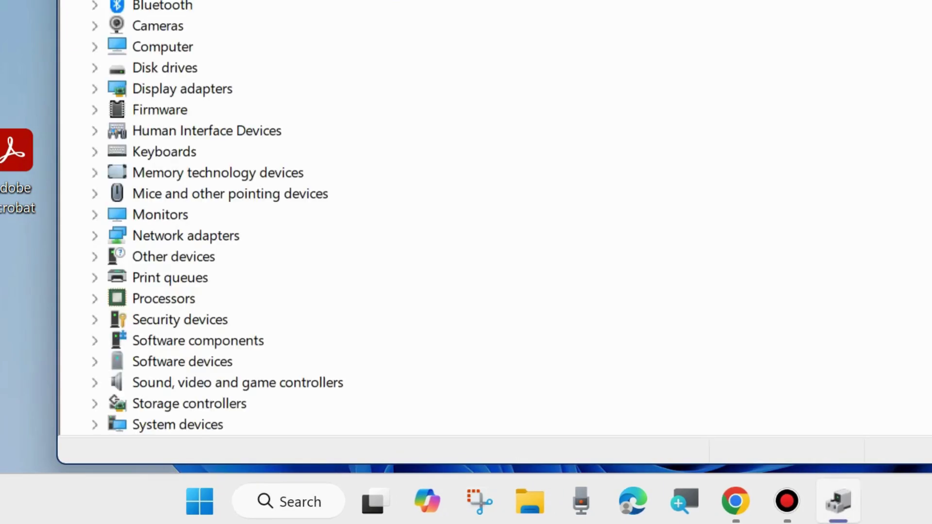
pyautogui.moveTo(523, 25); pyautogui.dragTo(518, 36)
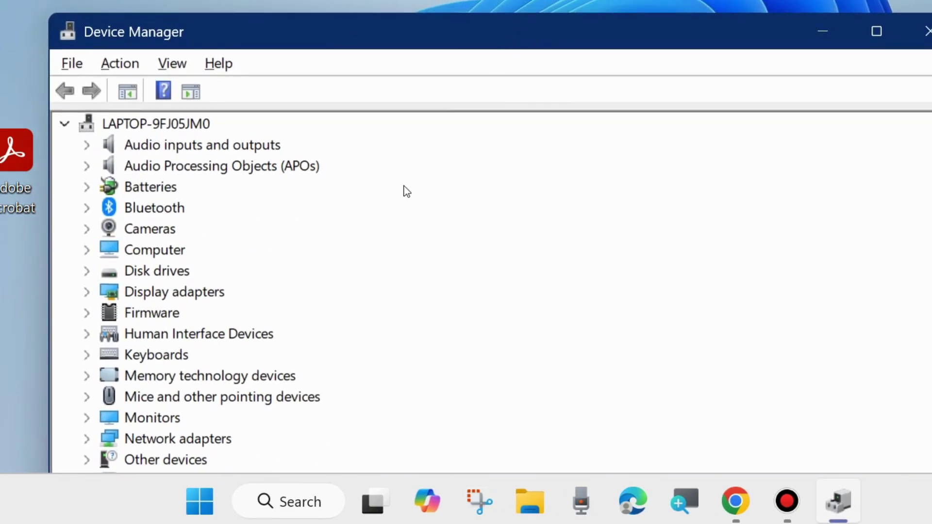
pyautogui.click(86, 146)
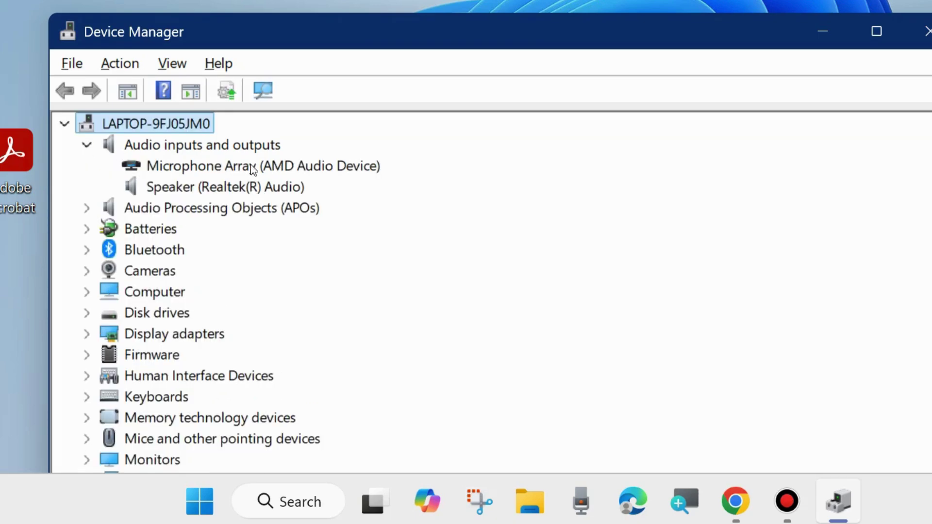
# - Search automatically for a Microphone Array (AMD Audio Device) driver; the best driver is already installed
pyautogui.rightClick(221, 168)
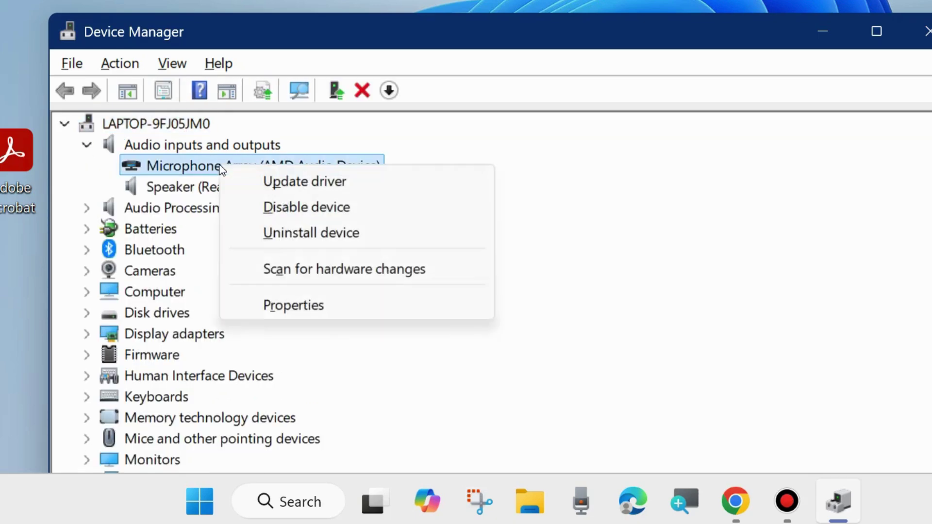
pyautogui.click(304, 182)
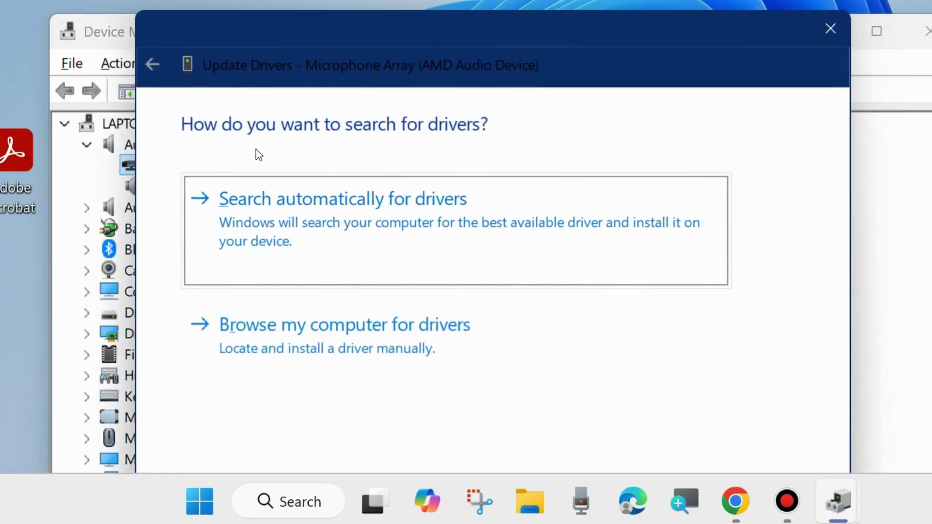
pyautogui.click(364, 223)
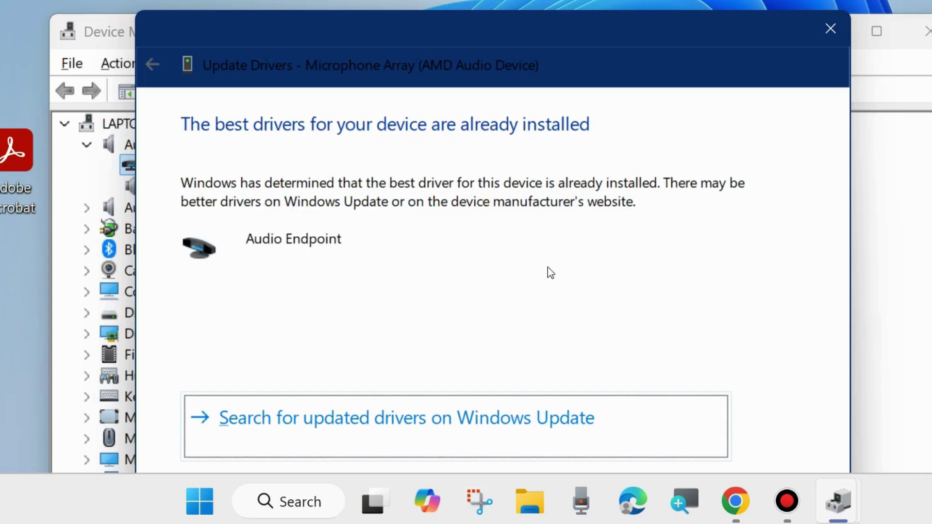
pyautogui.click(835, 30)
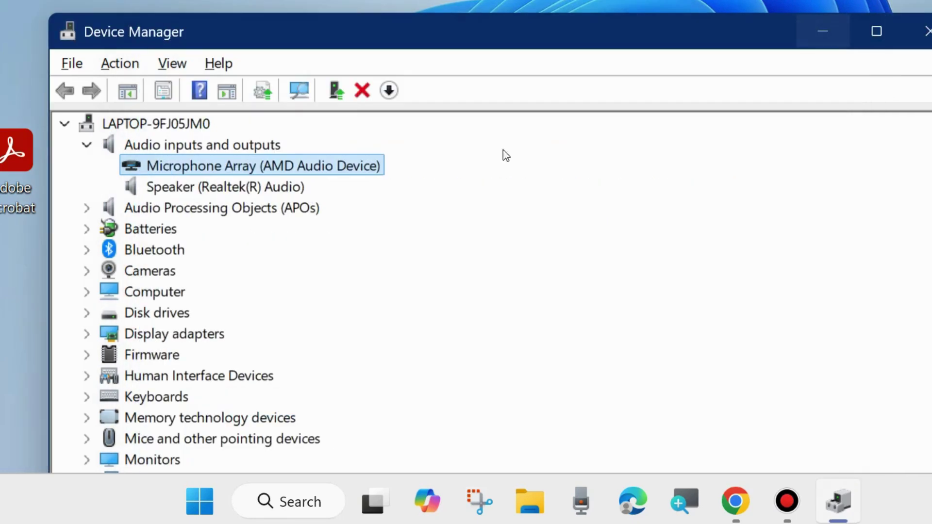
pyautogui.scroll(-2, 250, 335)
# - Search automatically for a Realtek(R) Audio driver, find it current, and close Device Manager
pyautogui.moveTo(447, 49); pyautogui.dragTo(400, 35)
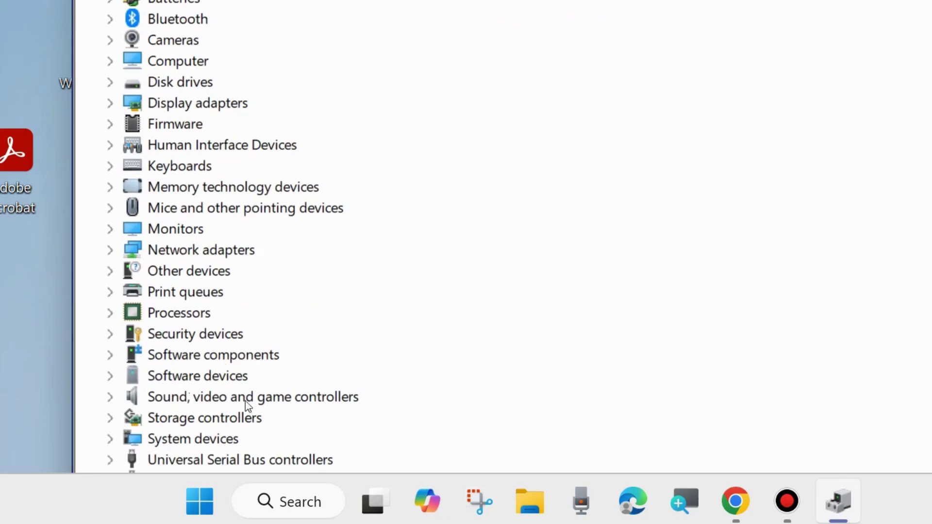
pyautogui.click(109, 399)
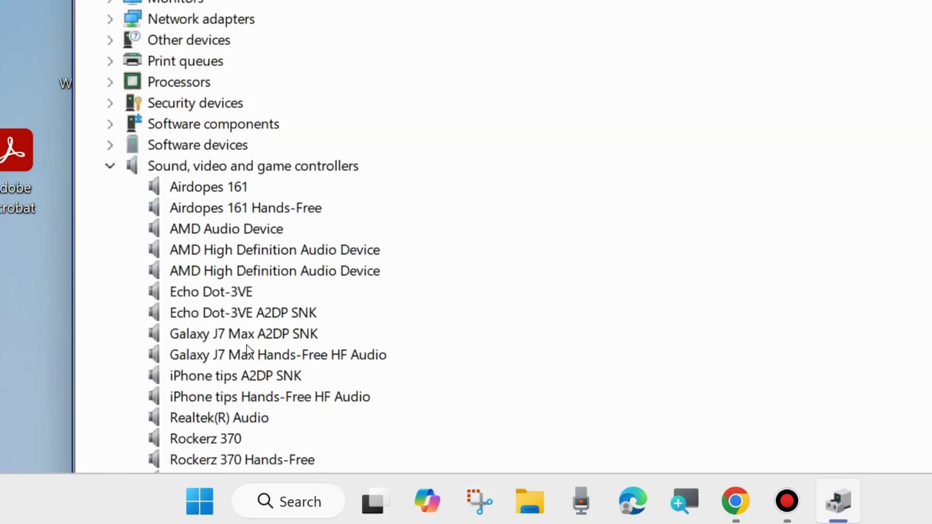
pyautogui.scroll(-2, 247, 347)
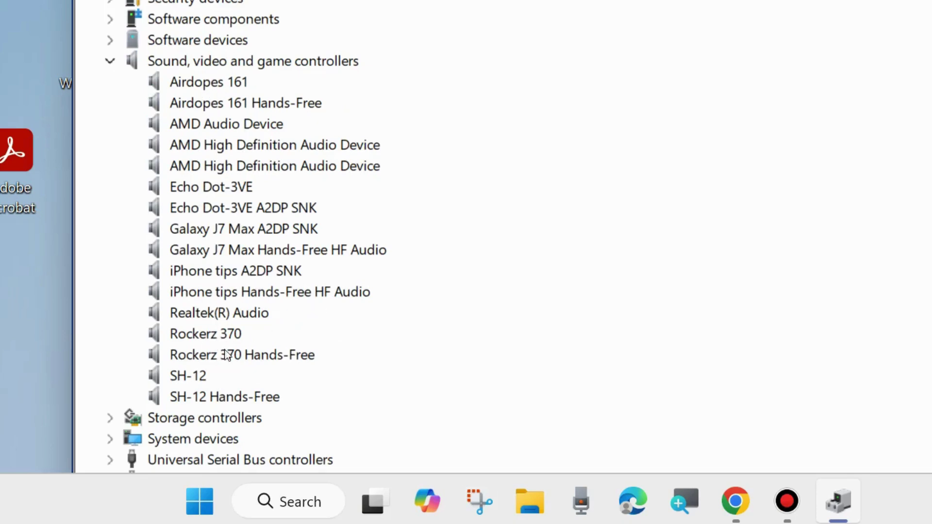
pyautogui.rightClick(221, 313)
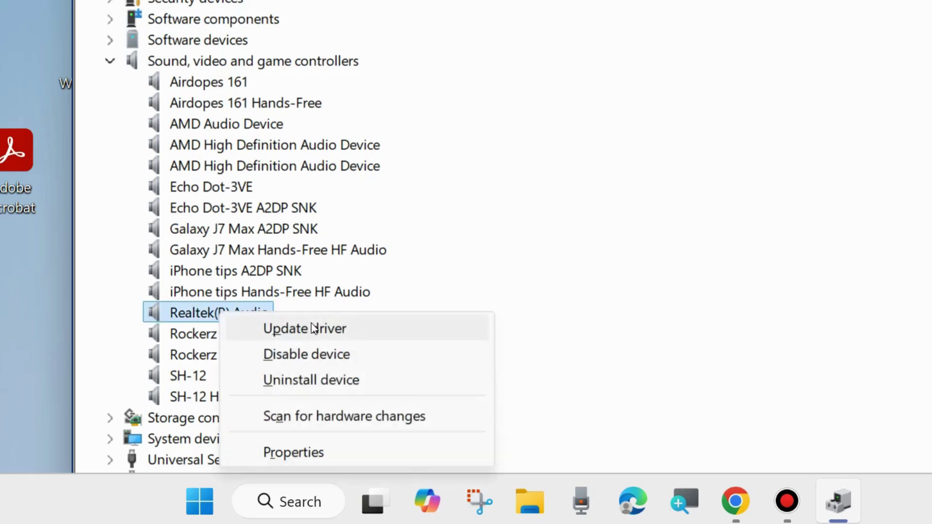
pyautogui.click(313, 329)
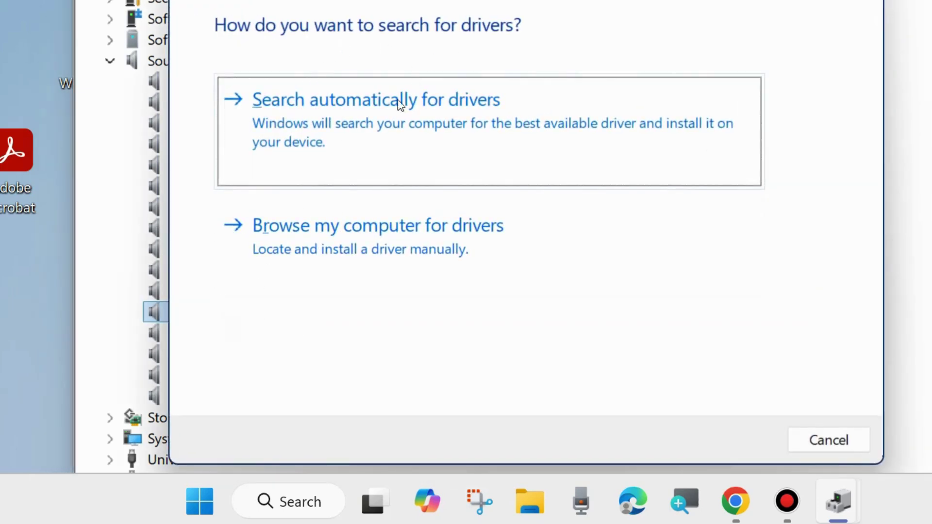
pyautogui.click(345, 124)
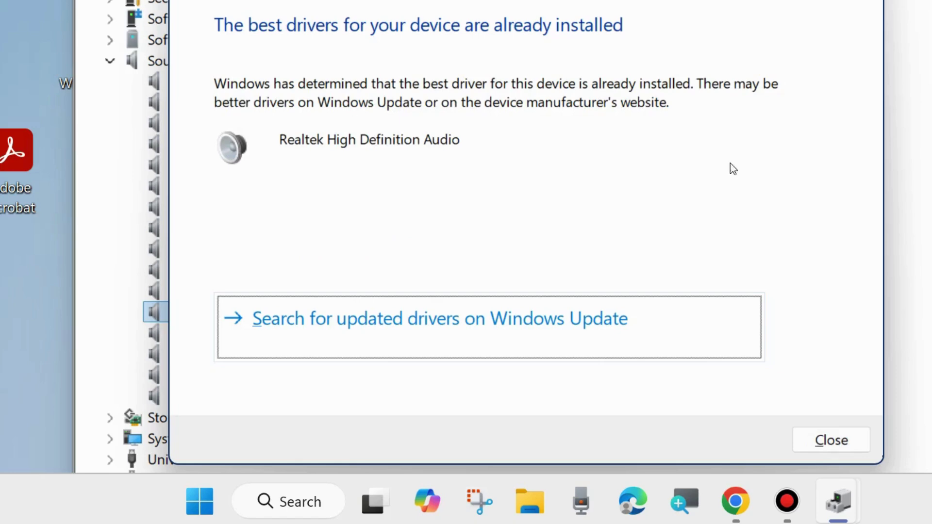
pyautogui.click(831, 440)
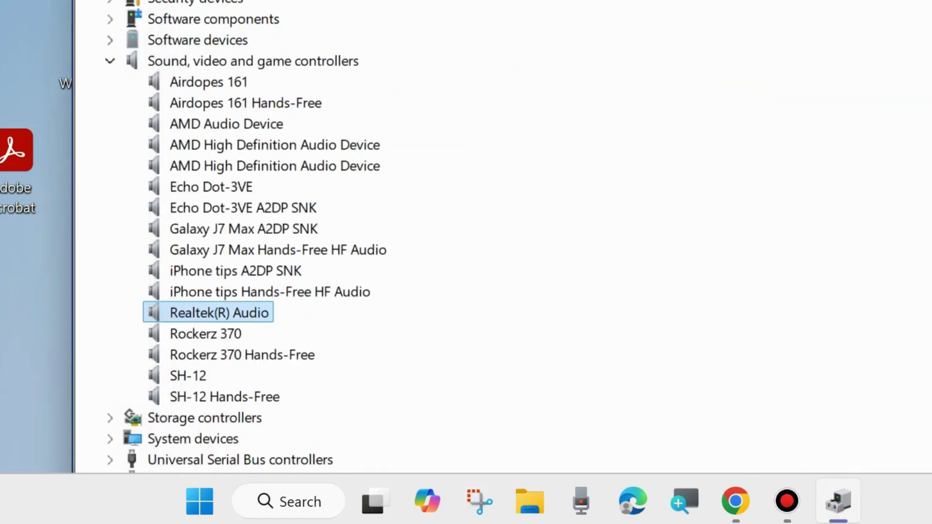
pyautogui.hotkey('alt', 'F4')
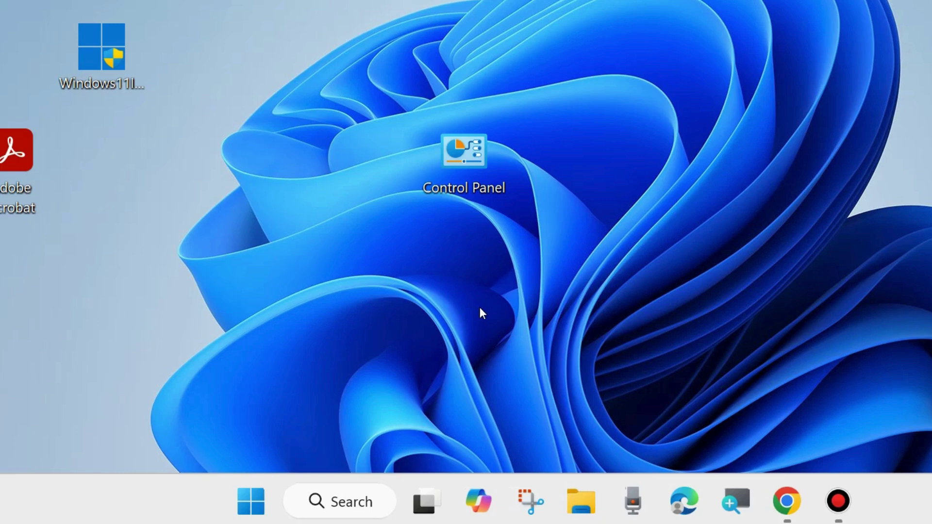
# - Open Settings from the Win+X menu and go to Windows Update, which reports up to date
pyautogui.rightClick(248, 496)
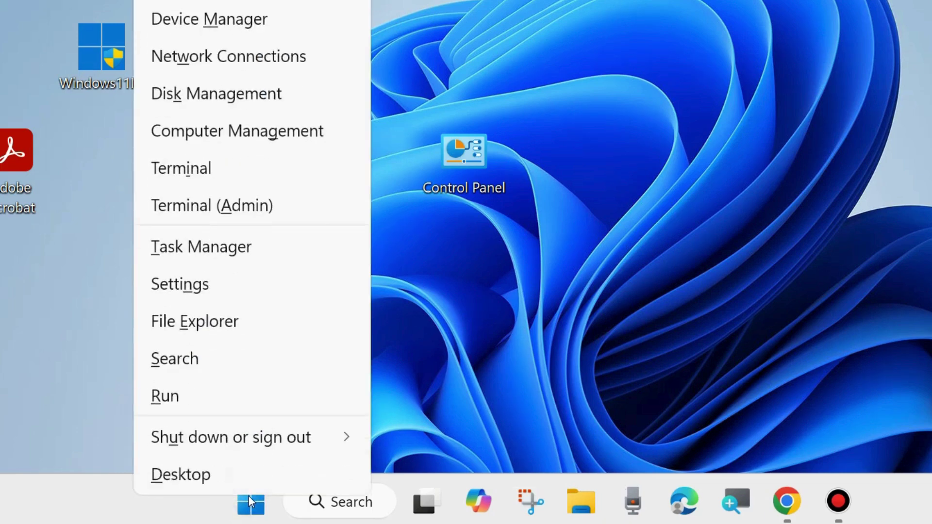
pyautogui.click(178, 289)
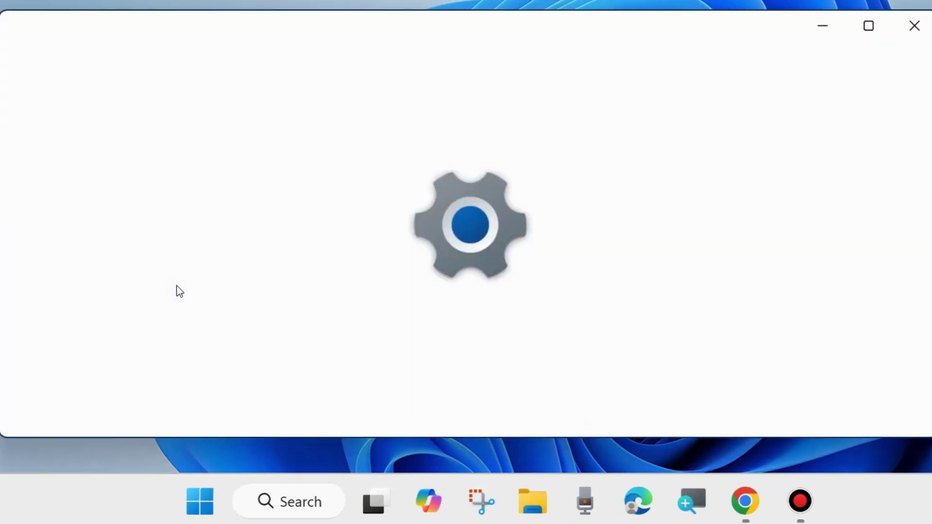
pyautogui.scroll(-6, 155, 357)
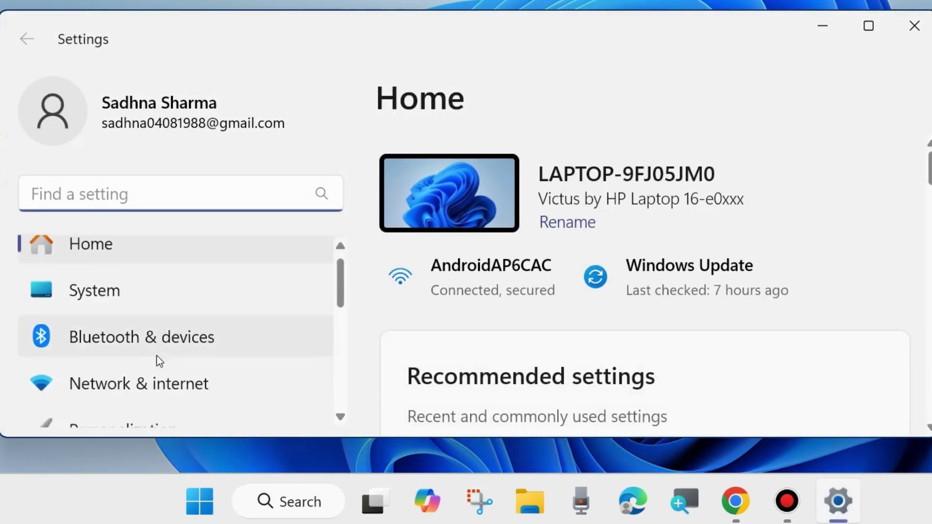
pyautogui.scroll(-1, 156, 358)
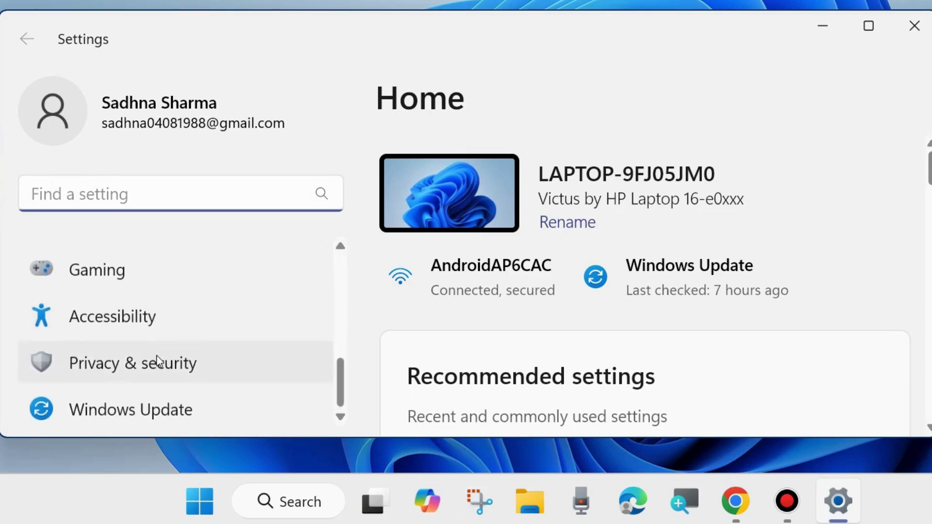
pyautogui.click(125, 407)
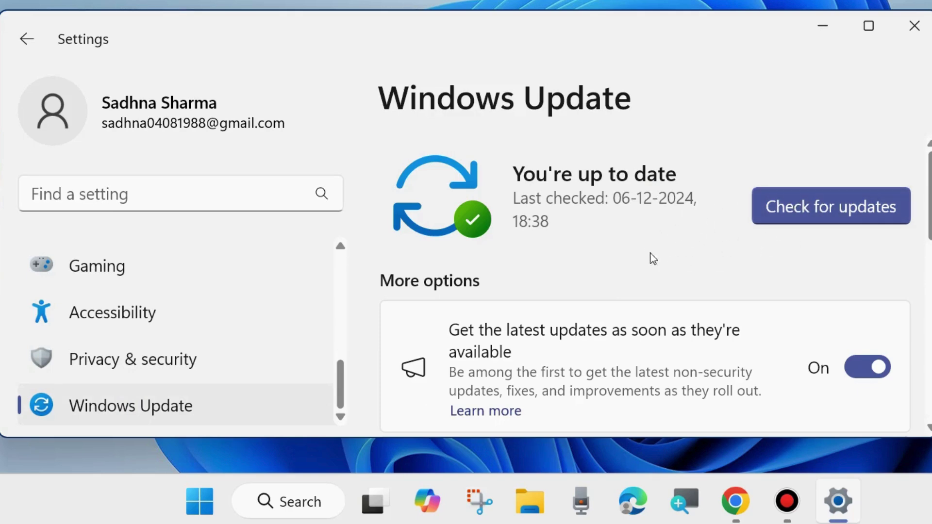
# - Open Windows Update's Advanced options and scroll to Optional updates, showing 1 available
pyautogui.scroll(-5, 676, 324)
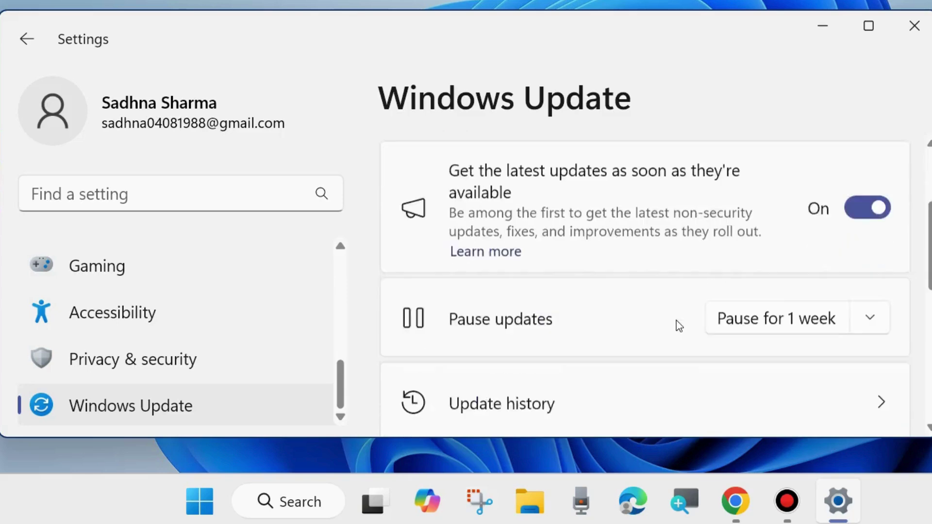
pyautogui.click(509, 245)
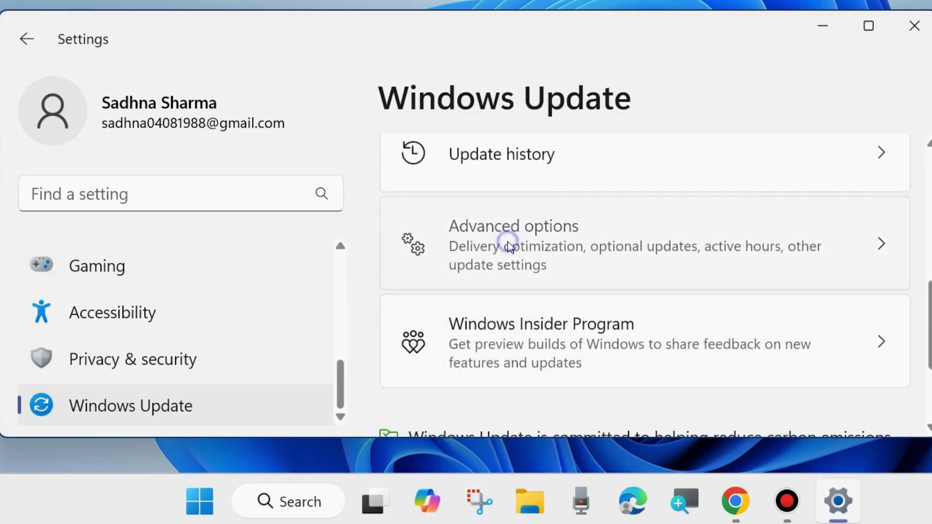
pyautogui.scroll(-8, 588, 253)
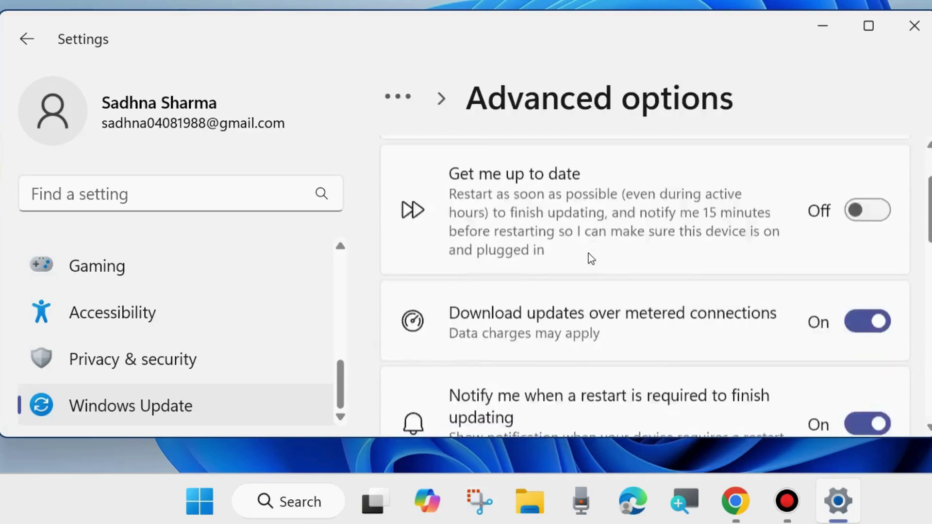
pyautogui.scroll(-2, 588, 253)
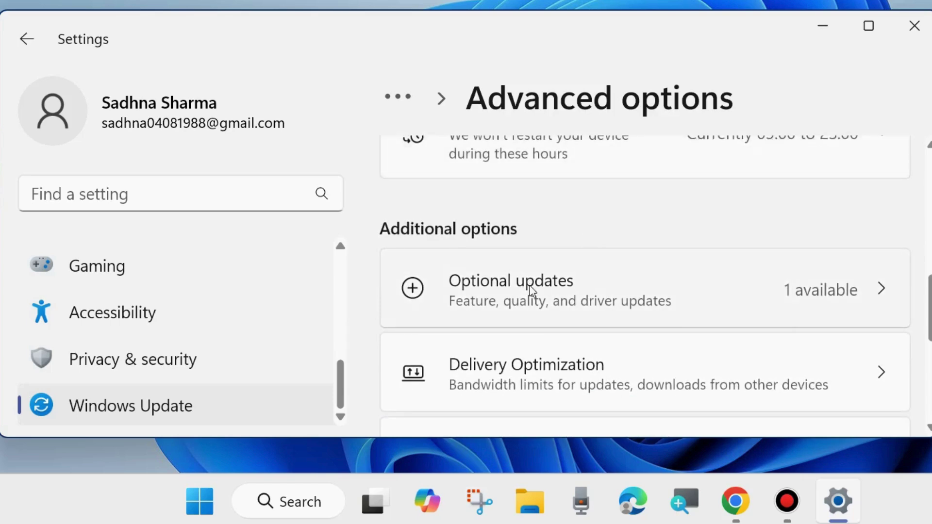
# - Tick the HP Inc. - Firmware - 15.22.0.0 optional driver update, then close Settings
pyautogui.click(511, 289)
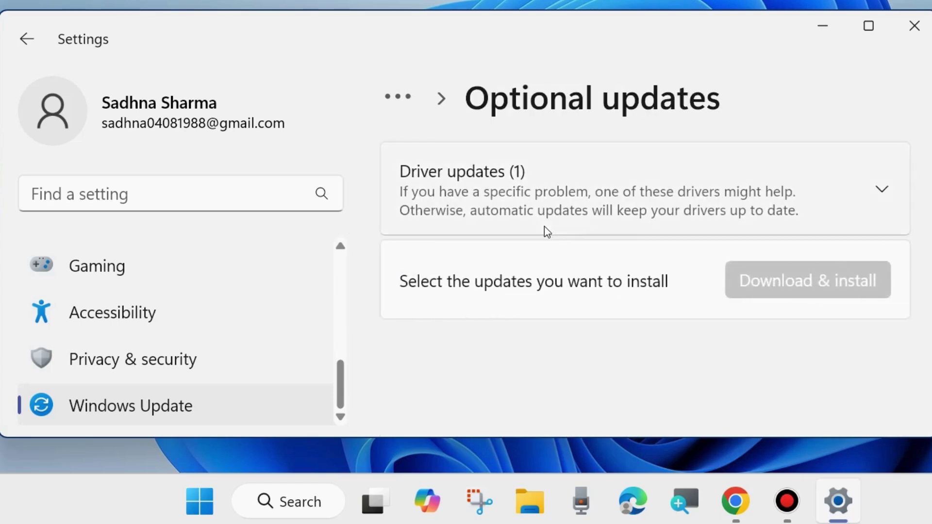
pyautogui.click(874, 195)
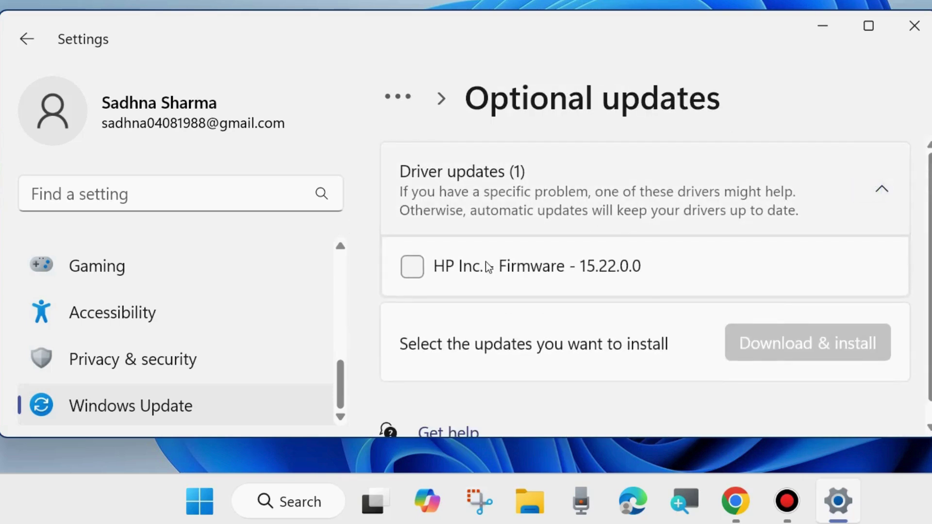
pyautogui.click(416, 269)
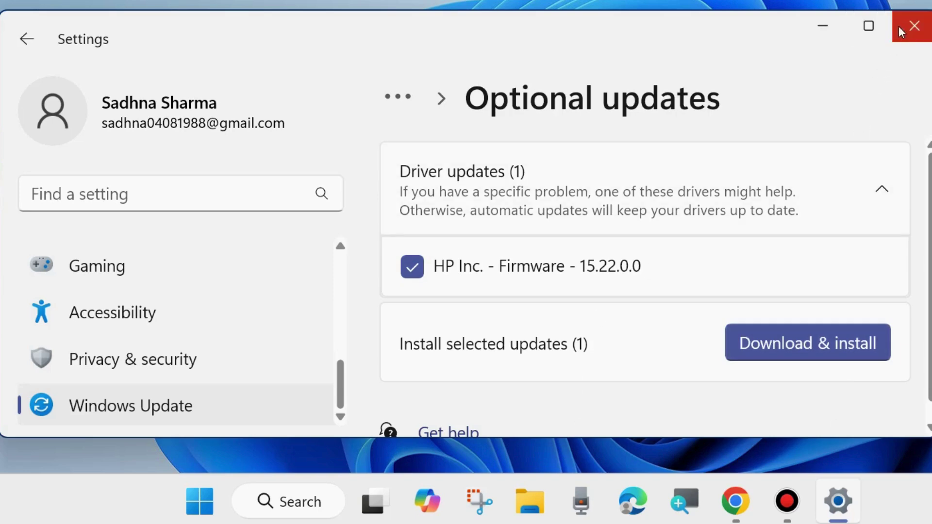
pyautogui.click(912, 28)
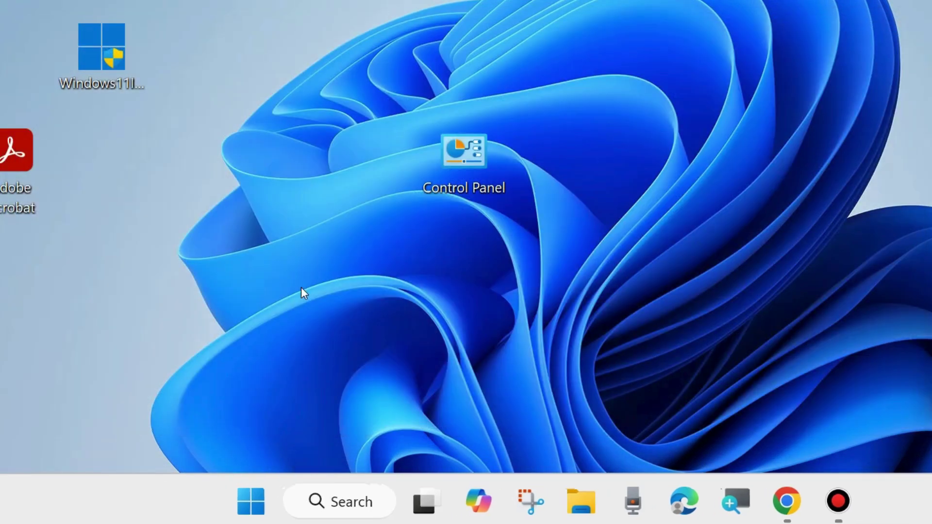
# - Open Windows Settings from the Start button's shortcut menu and go to the System category
pyautogui.rightClick(253, 496)
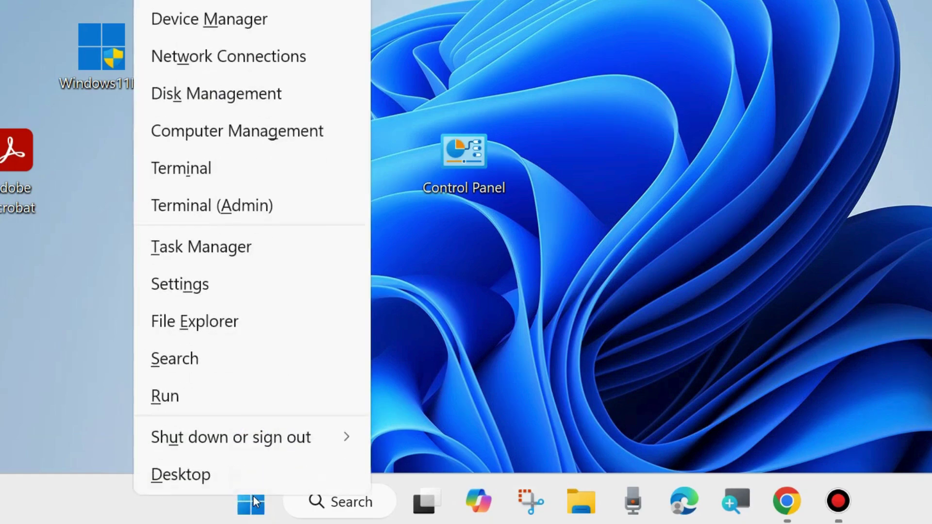
pyautogui.click(189, 291)
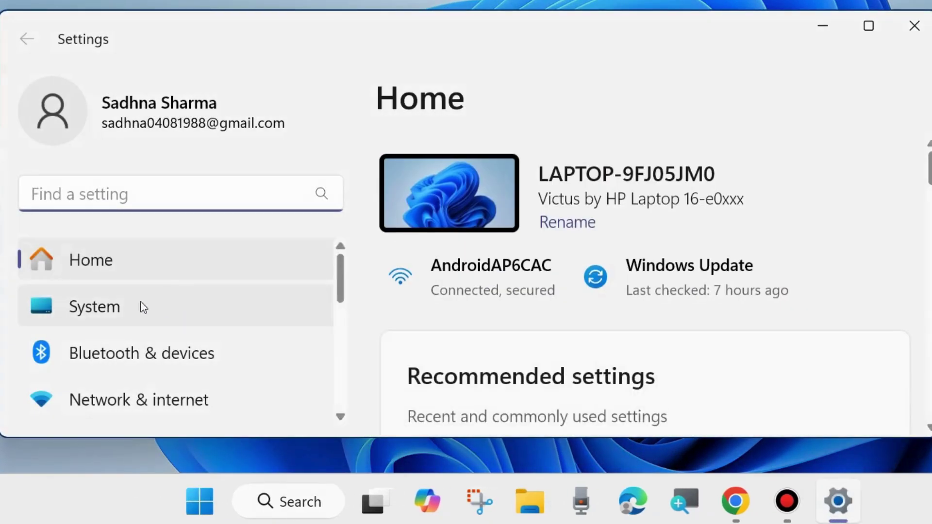
pyautogui.click(94, 311)
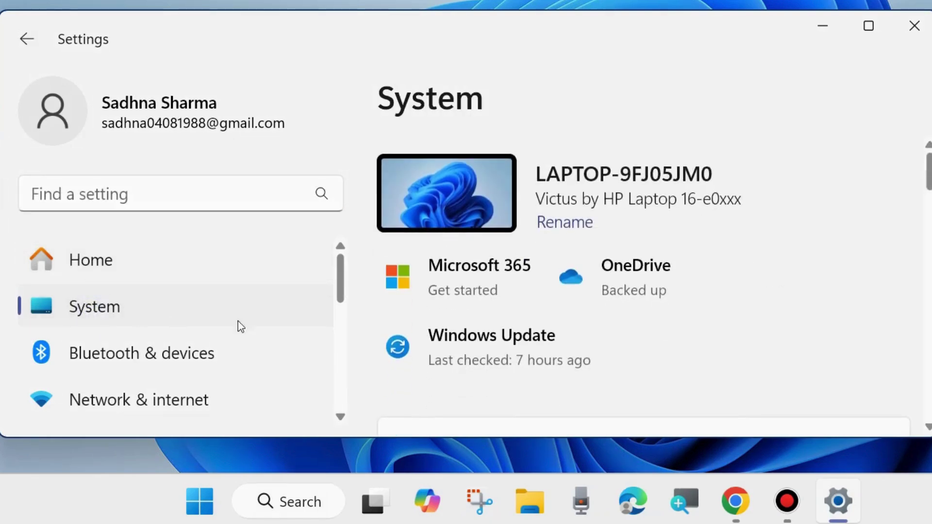
pyautogui.scroll(-3, 660, 338)
pyautogui.scroll(-1, 529, 296)
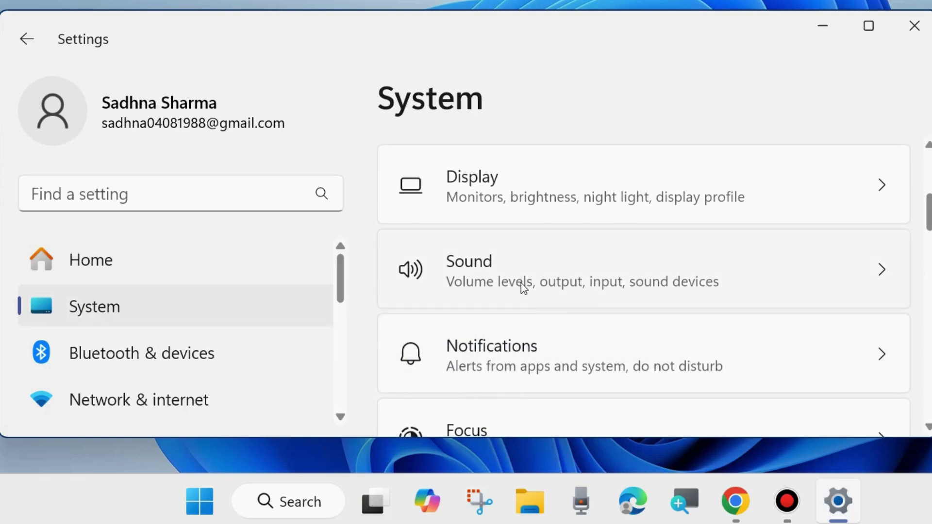
# - Open Sound settings and find the Microphone Array input volume (87) and Advanced troubleshooting
pyautogui.click(523, 286)
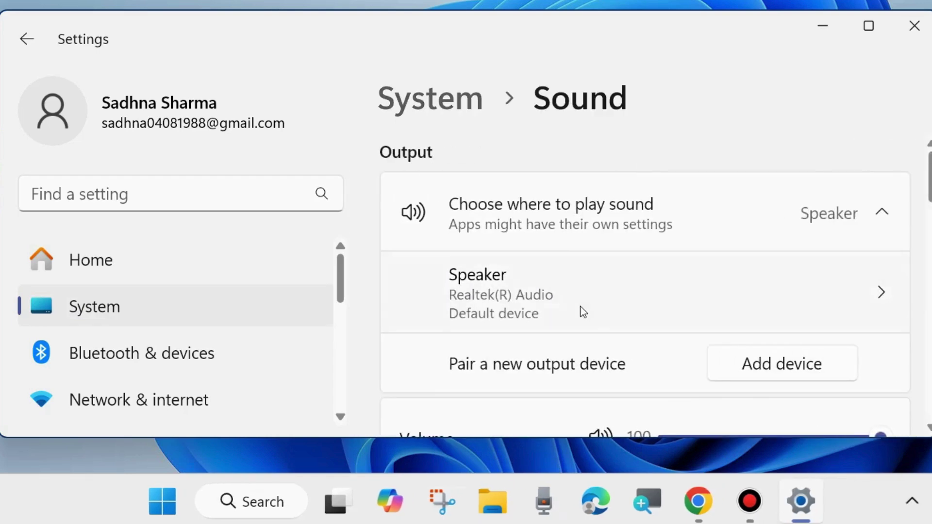
pyautogui.scroll(-2, 618, 326)
pyautogui.scroll(-8, 617, 324)
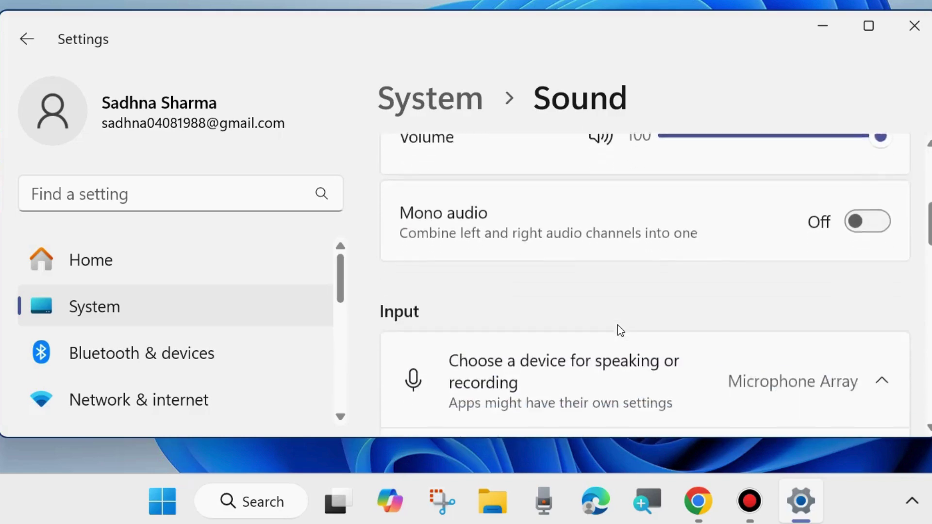
pyautogui.scroll(-7, 617, 325)
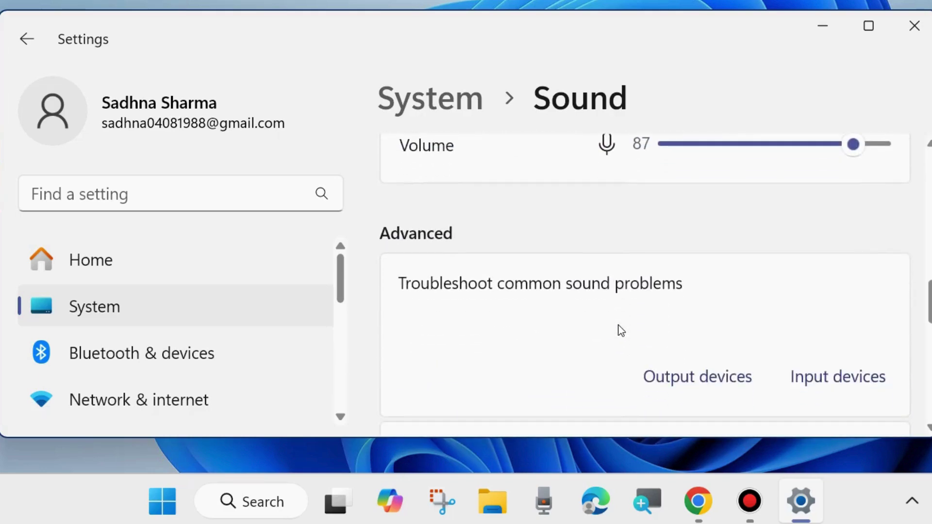
pyautogui.scroll(-5, 619, 326)
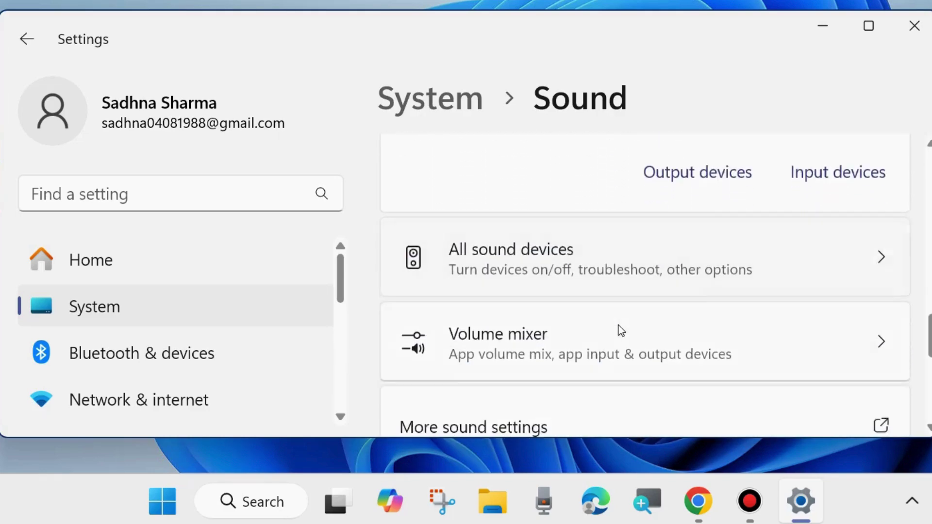
pyautogui.scroll(-1, 621, 332)
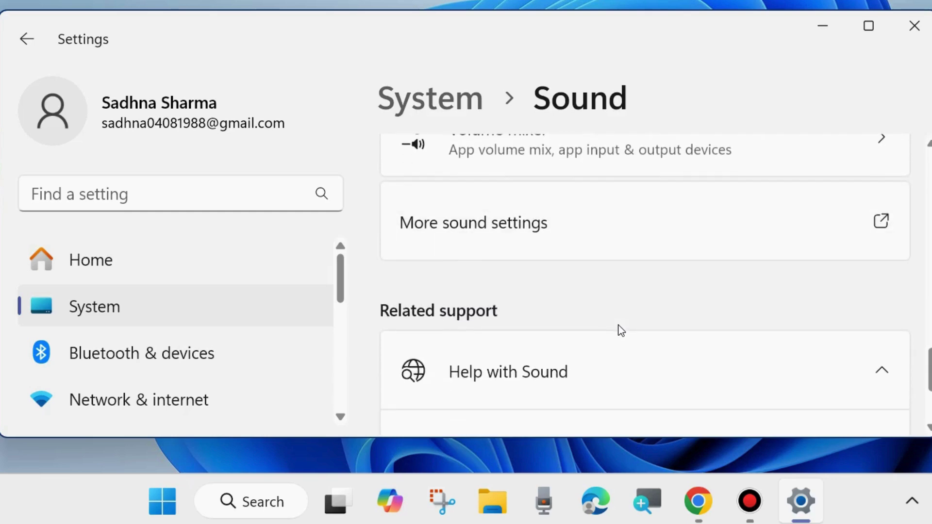
pyautogui.scroll(-5, 553, 298)
pyautogui.scroll(4, 555, 298)
pyautogui.scroll(1, 560, 314)
pyautogui.scroll(7, 555, 322)
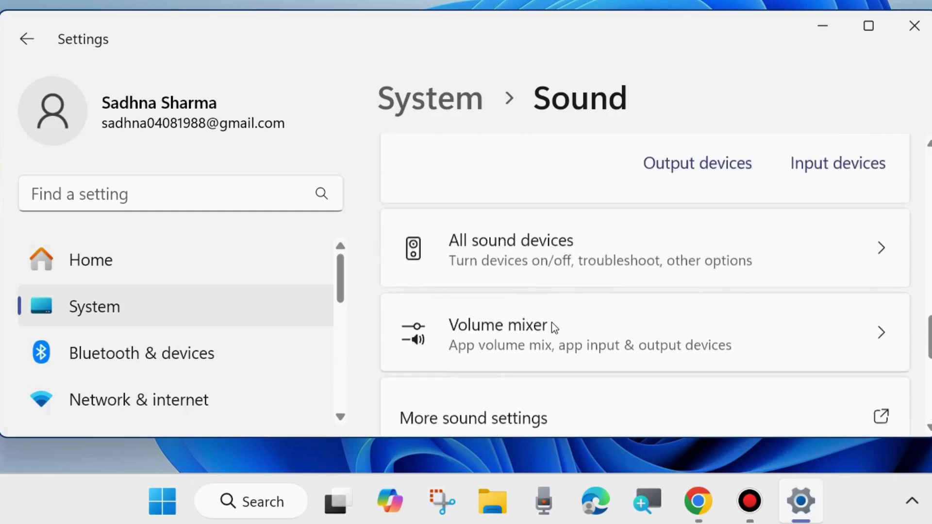
pyautogui.scroll(1, 554, 328)
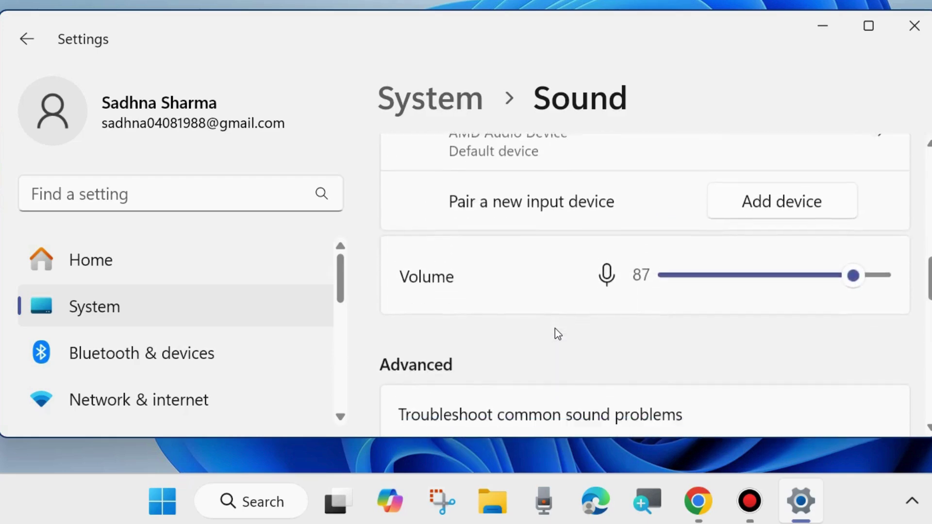
pyautogui.scroll(-2, 555, 328)
pyautogui.scroll(-1, 534, 345)
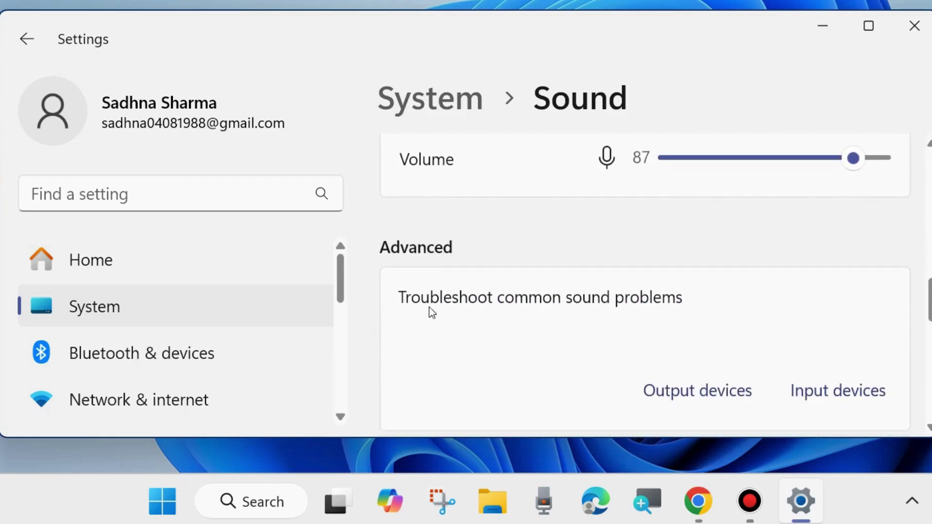
pyautogui.click(690, 395)
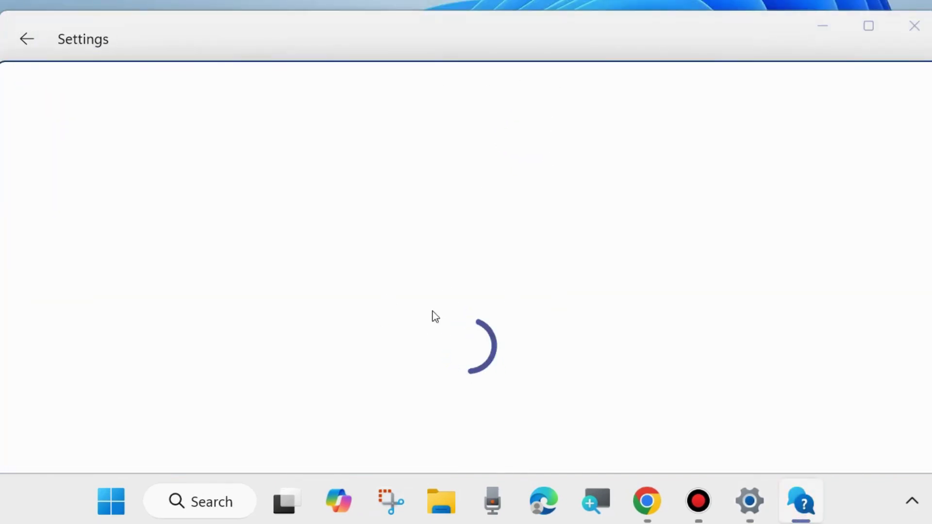
pyautogui.click(915, 78)
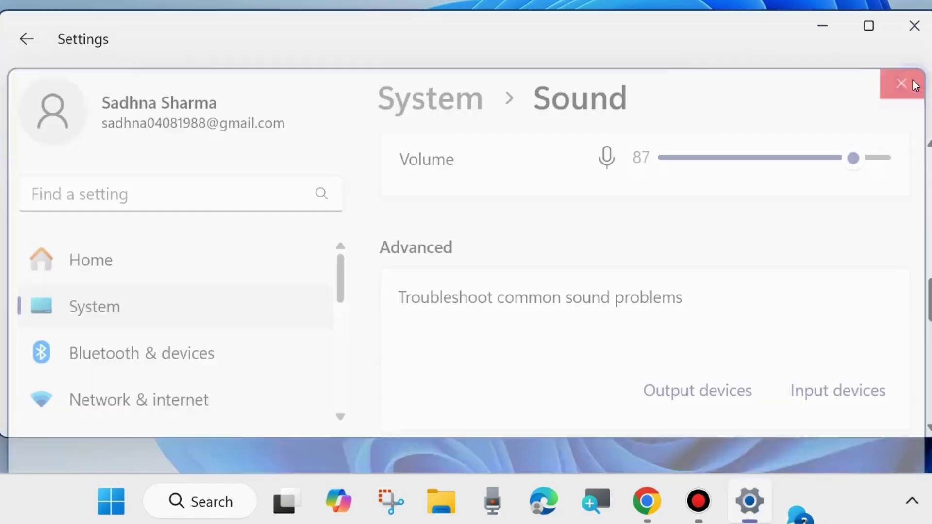
pyautogui.click(851, 391)
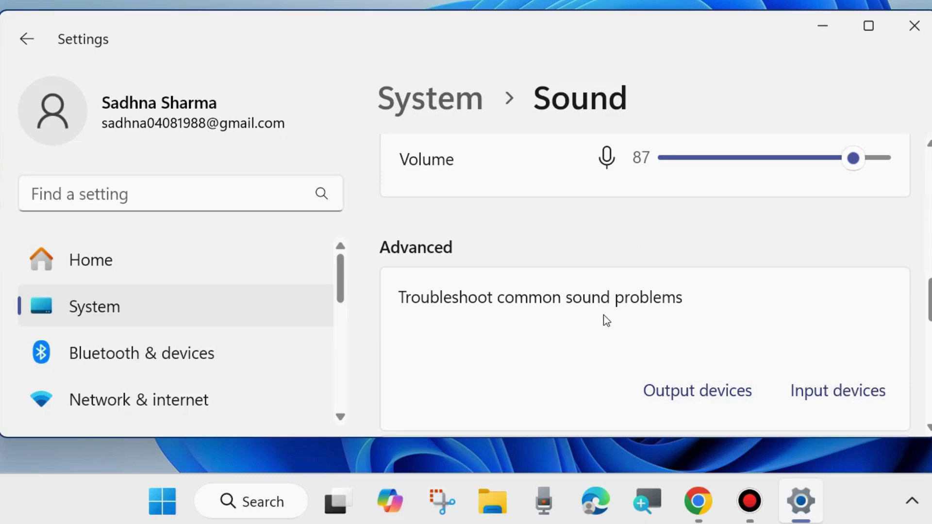
pyautogui.scroll(-3, 601, 314)
pyautogui.scroll(8, 593, 323)
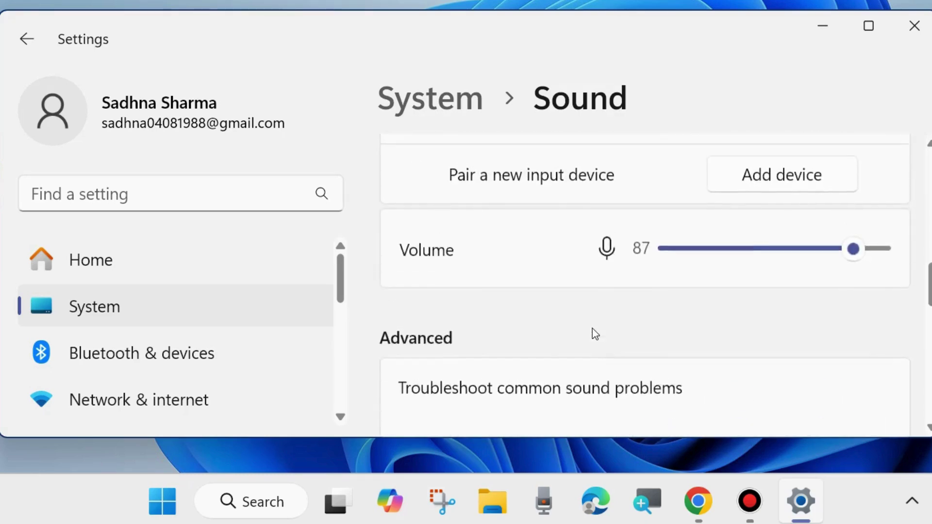
pyautogui.scroll(5, 592, 329)
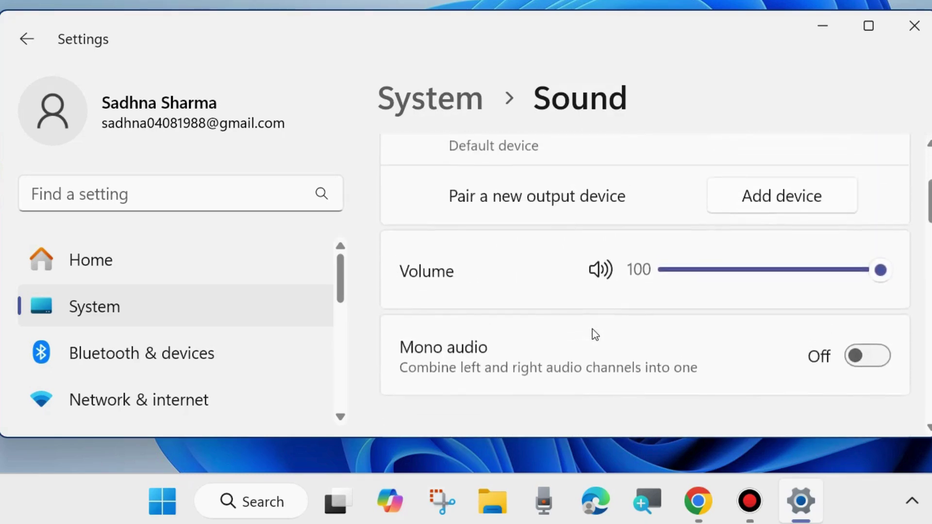
pyautogui.scroll(-8, 594, 335)
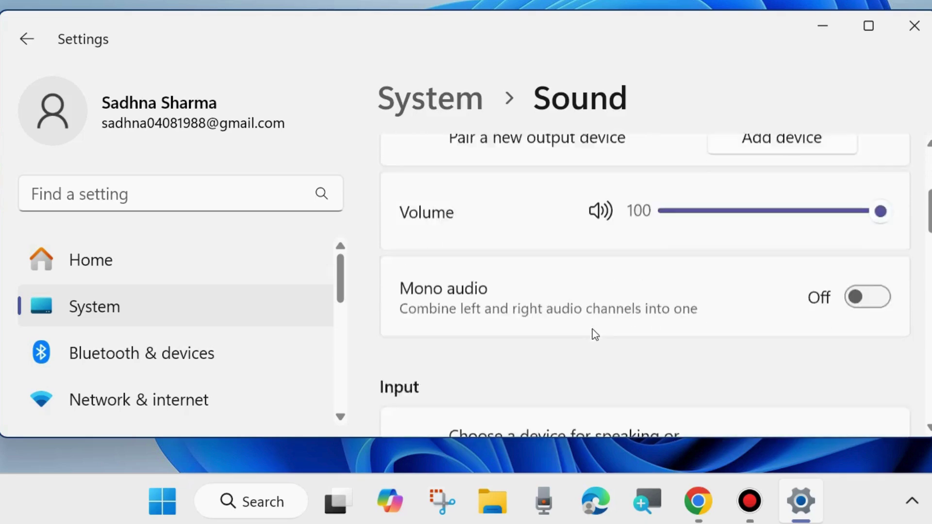
pyautogui.scroll(-10, 592, 329)
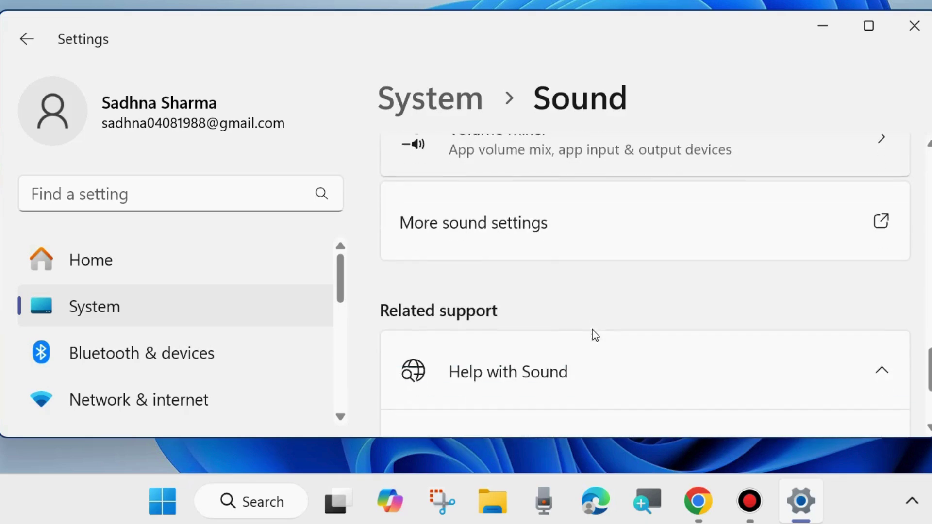
pyautogui.click(528, 223)
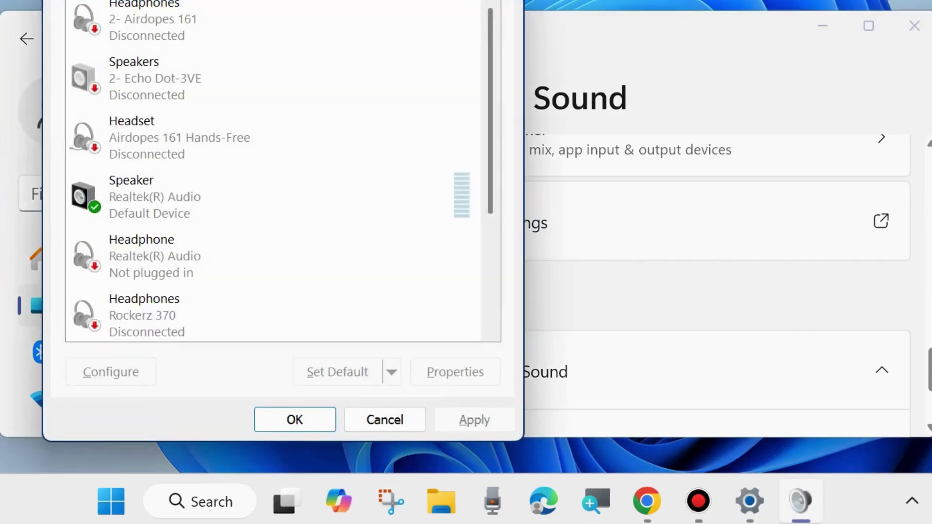
# - Select the default Speaker (Realtek(R) Audio) device in the Sound dialog's Playback list
pyautogui.moveTo(296, 1); pyautogui.dragTo(537, 45)
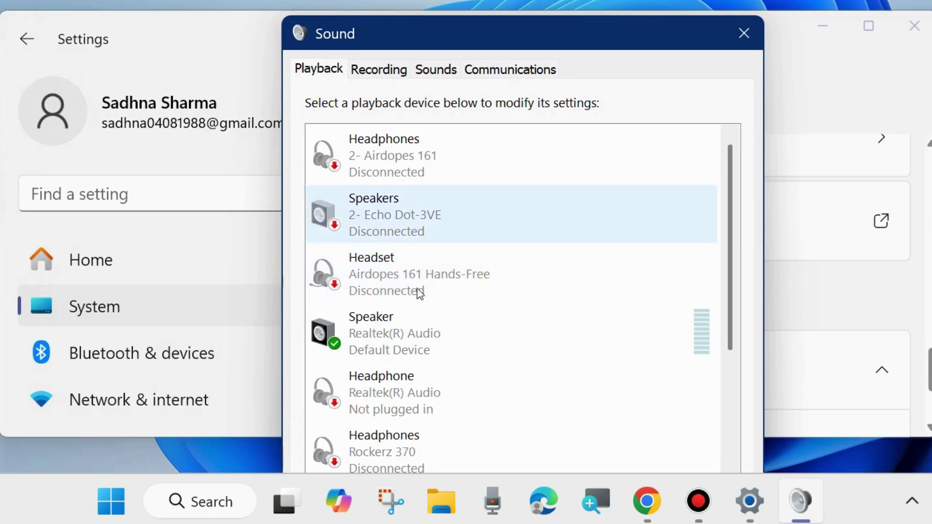
pyautogui.click(389, 342)
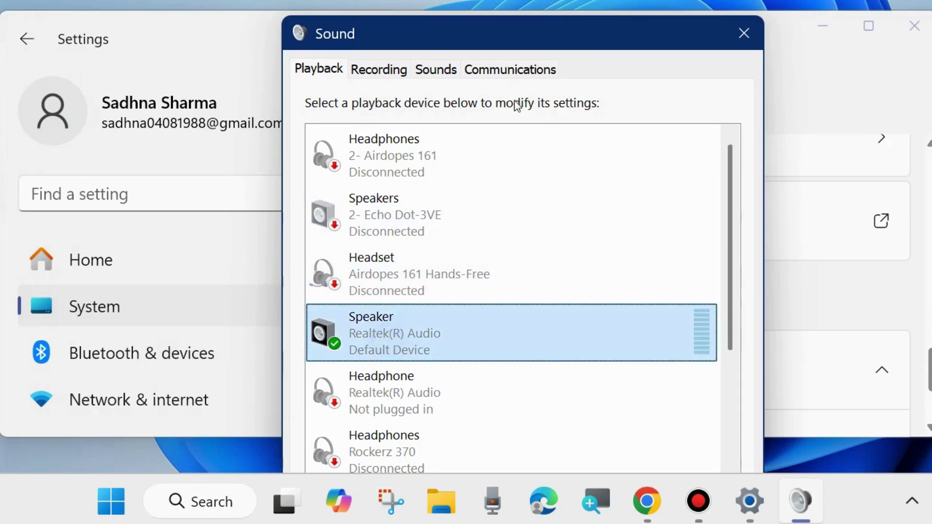
pyautogui.moveTo(518, 36); pyautogui.dragTo(501, 0)
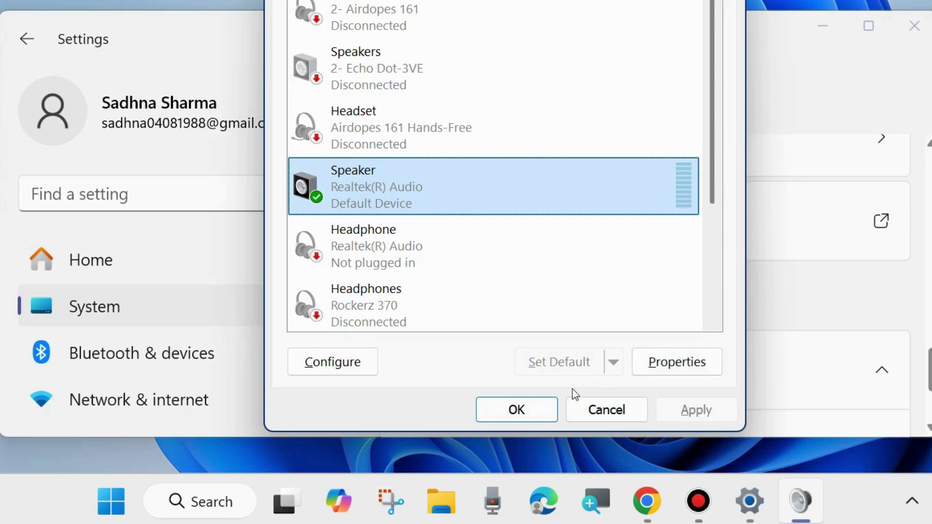
# - Start Speaker Setup for the Realtek Speaker and accept the Stereo configuration
pyautogui.click(346, 371)
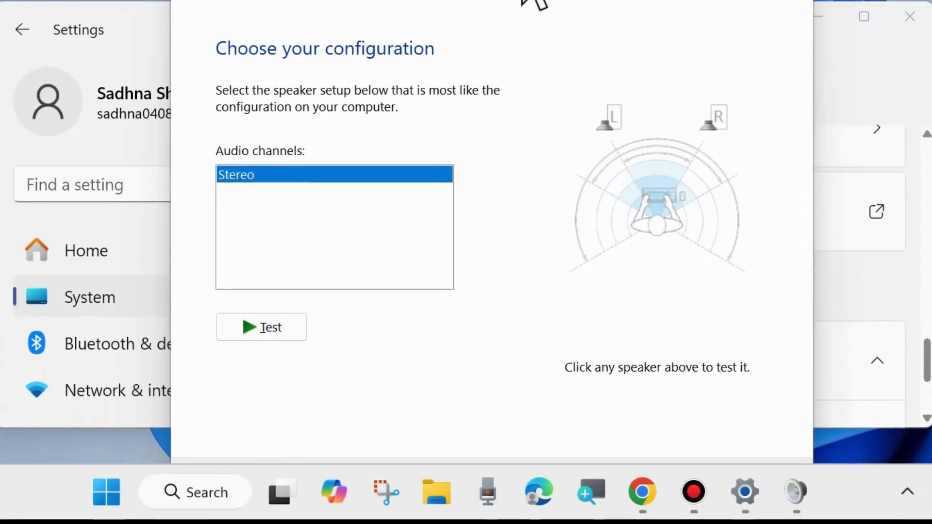
pyautogui.moveTo(509, 2); pyautogui.dragTo(510, 0)
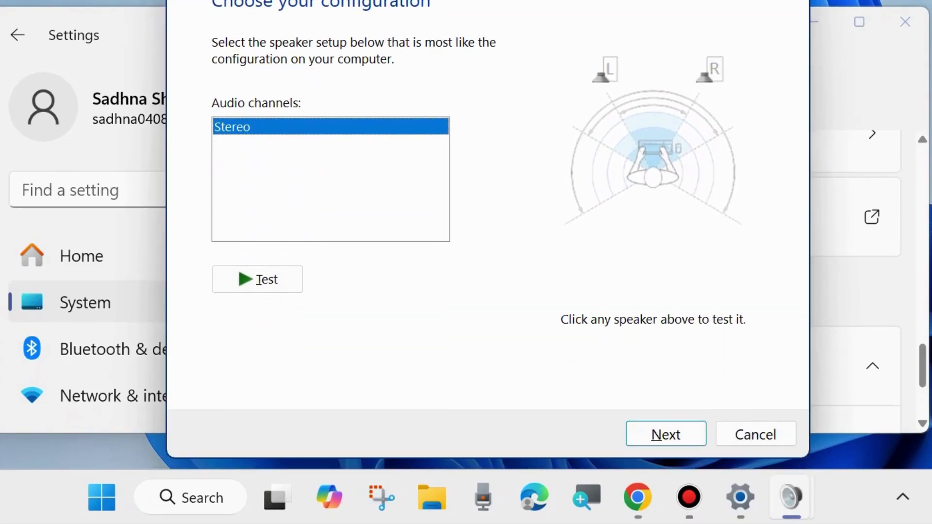
pyautogui.click(667, 435)
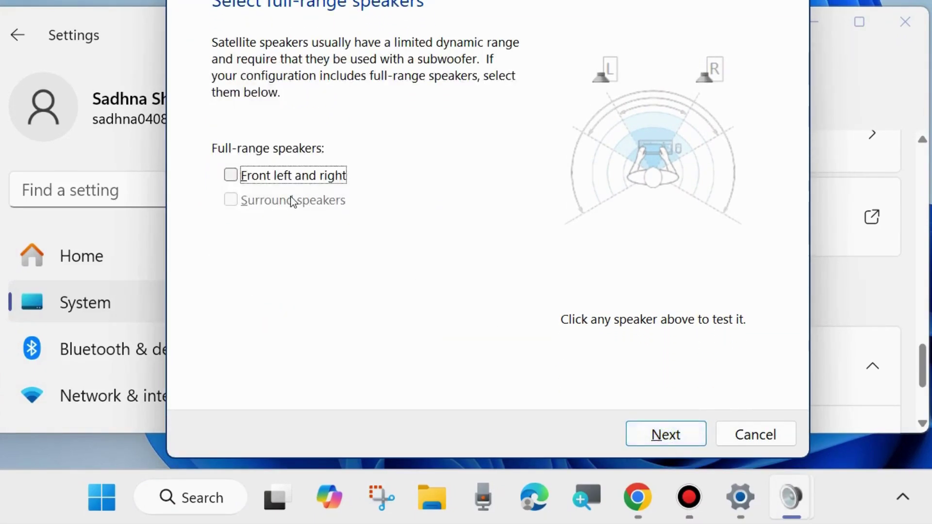